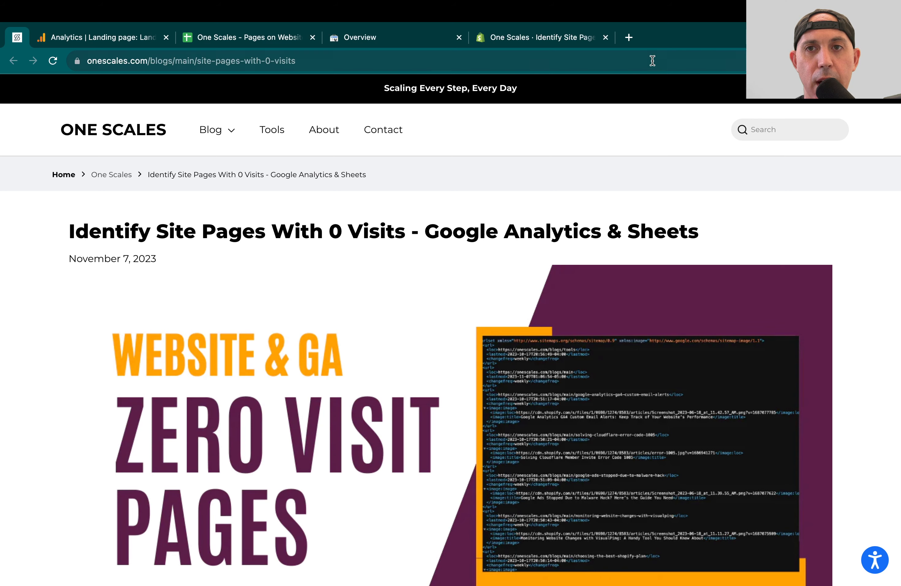
Step: Open onescales.com/sitemap.xml in a new browser tab
click(629, 36)
text(onescales.com/)
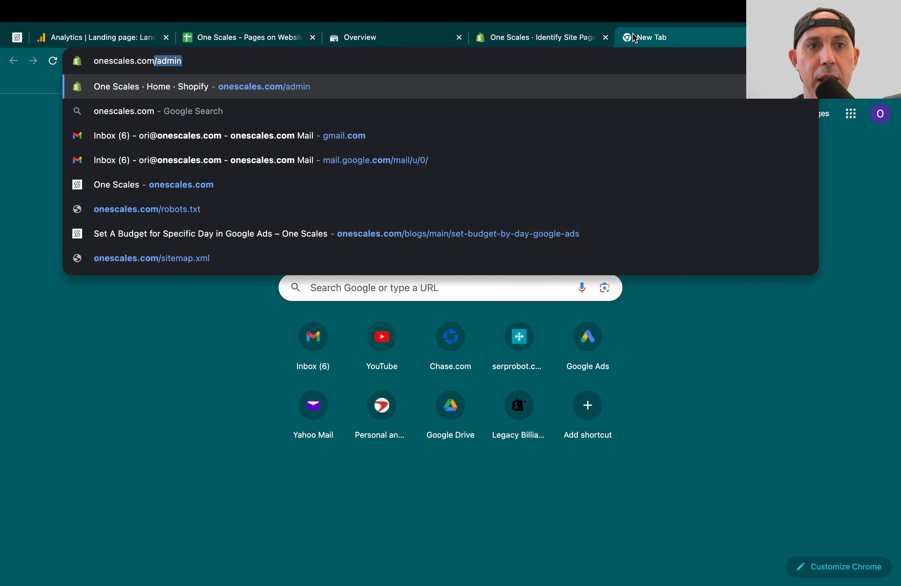
text(sitemap.xml)
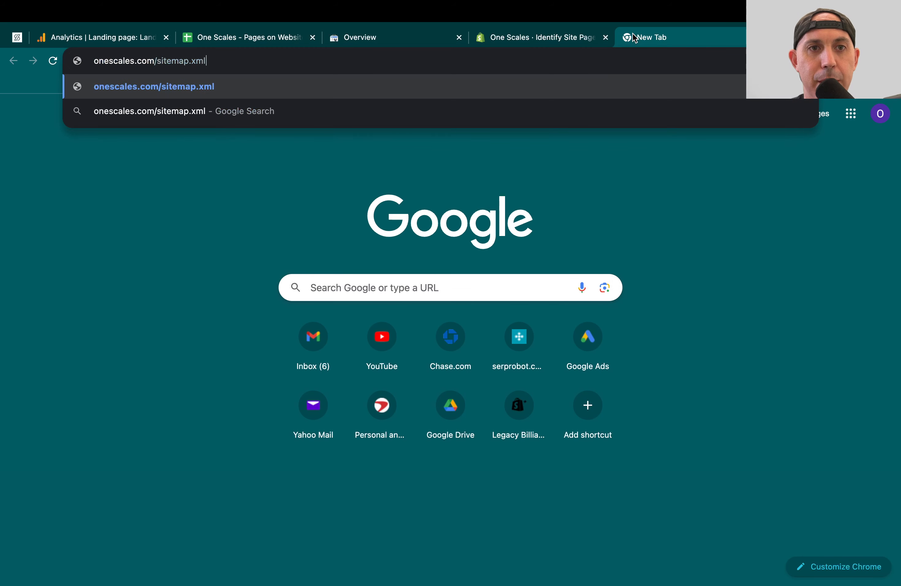
key(Return)
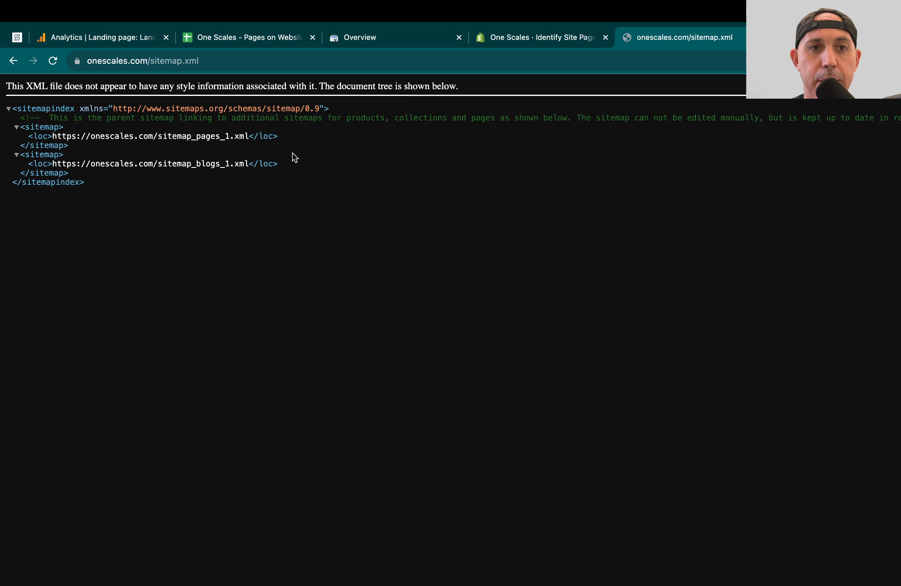
drag(56, 162, 250, 163)
key(cmd+c)
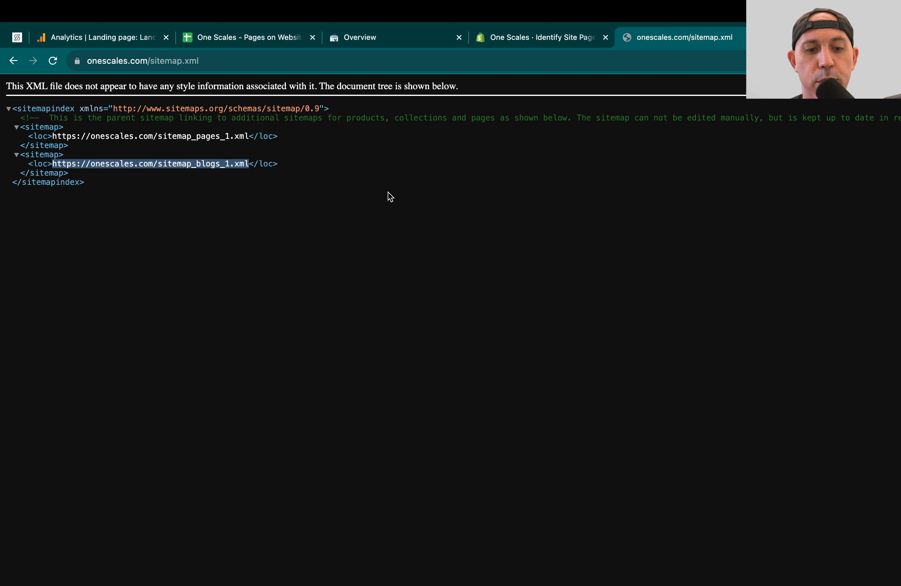
click(469, 66)
key(cmd+v)
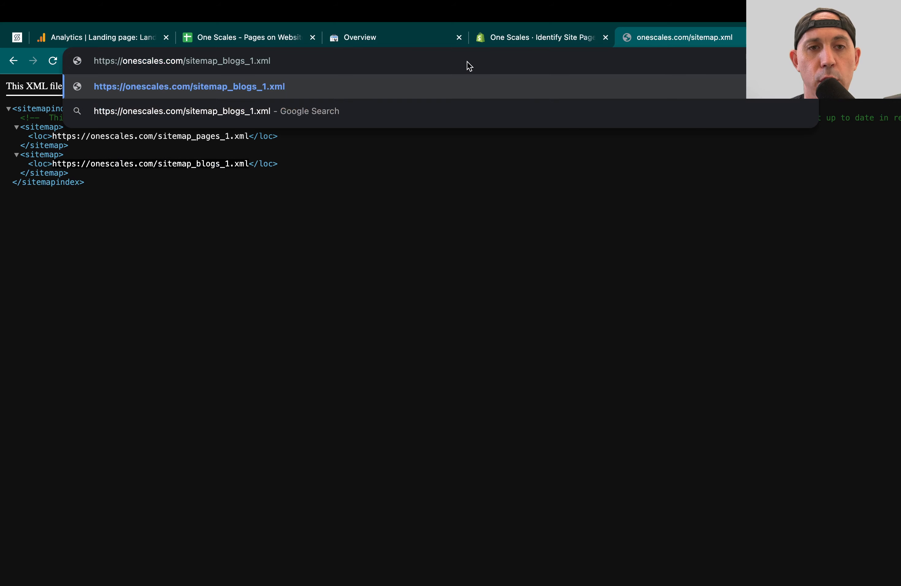
drag(53, 164, 248, 164)
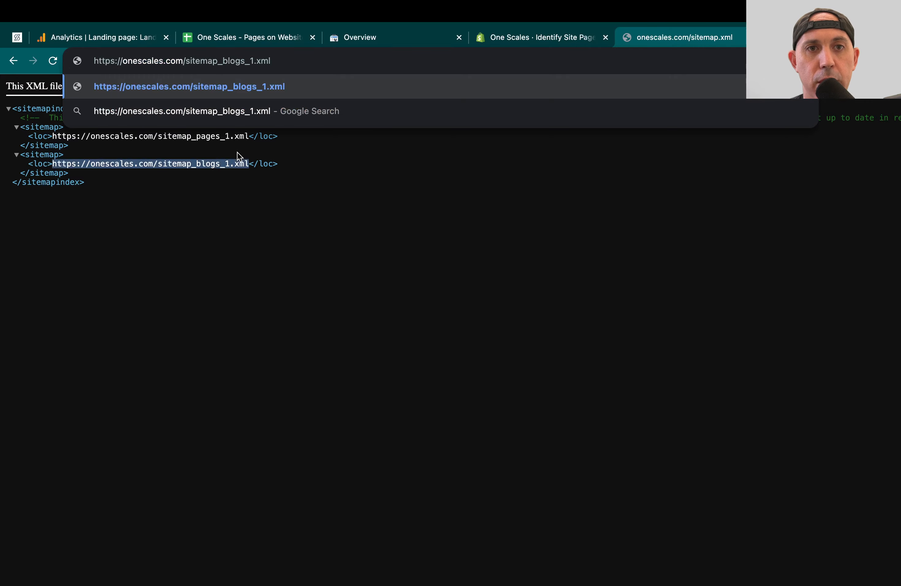
key(Return)
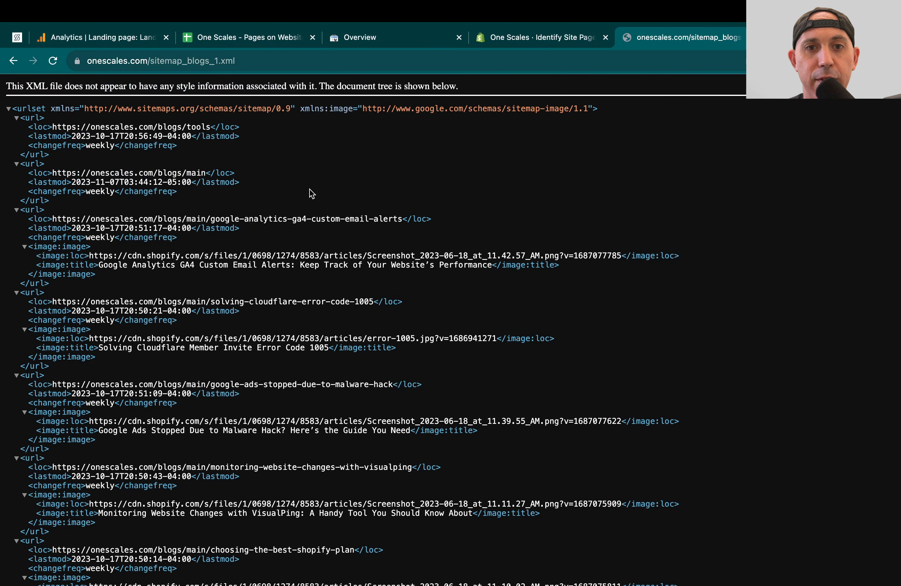
Step: Look through the blog sitemap's entries, then select and copy its entire contents
scroll(311, 297, down, 7)
scroll(311, 296, down, 20)
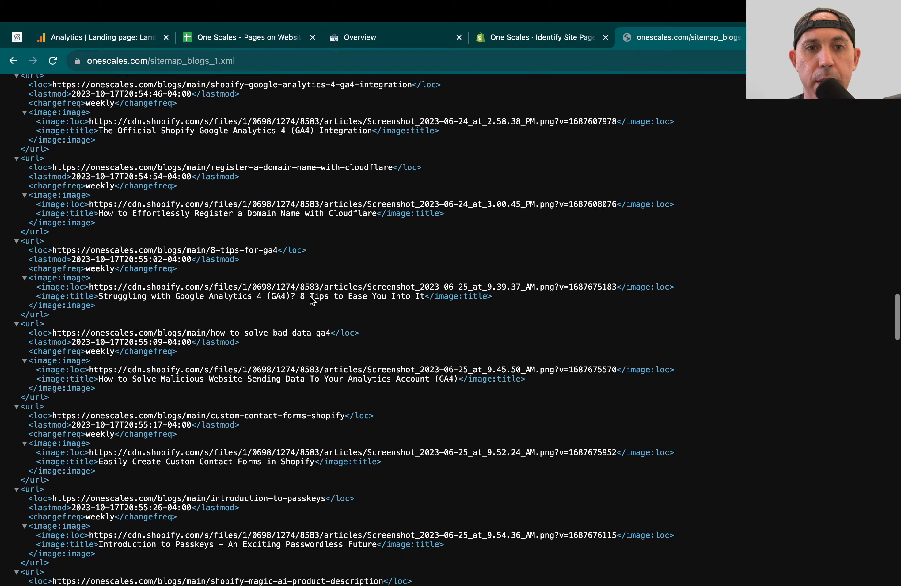
scroll(310, 296, down, 20)
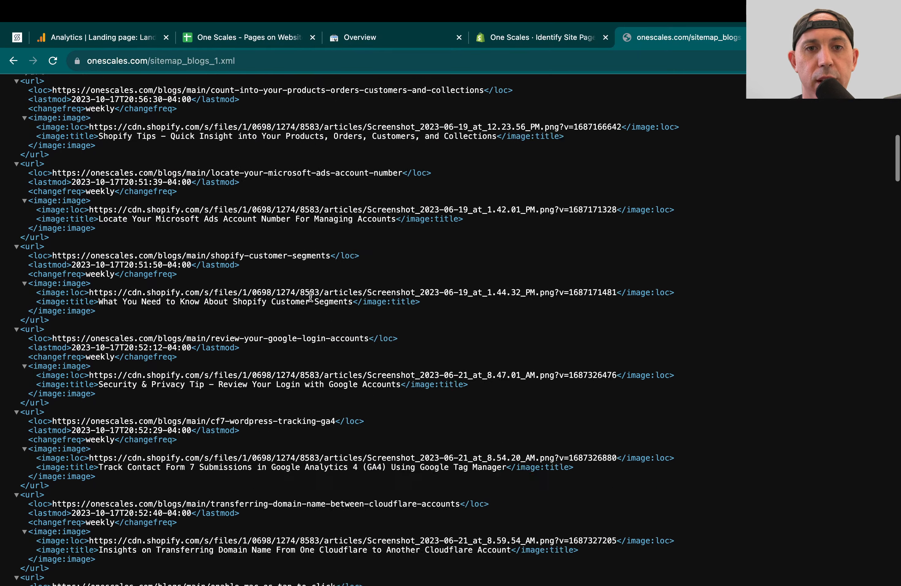
key(Home)
scroll(311, 296, down, 1)
key(super+a)
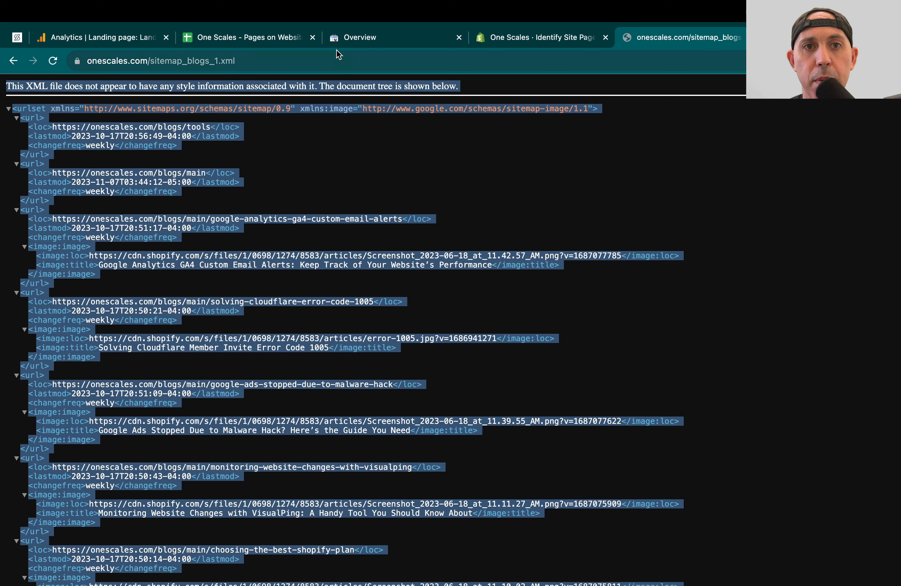
Step: Switch to the Google Sheets spreadsheet and paste the copied sitemap contents into cell A1 of the empty main sheet
click(279, 38)
click(211, 209)
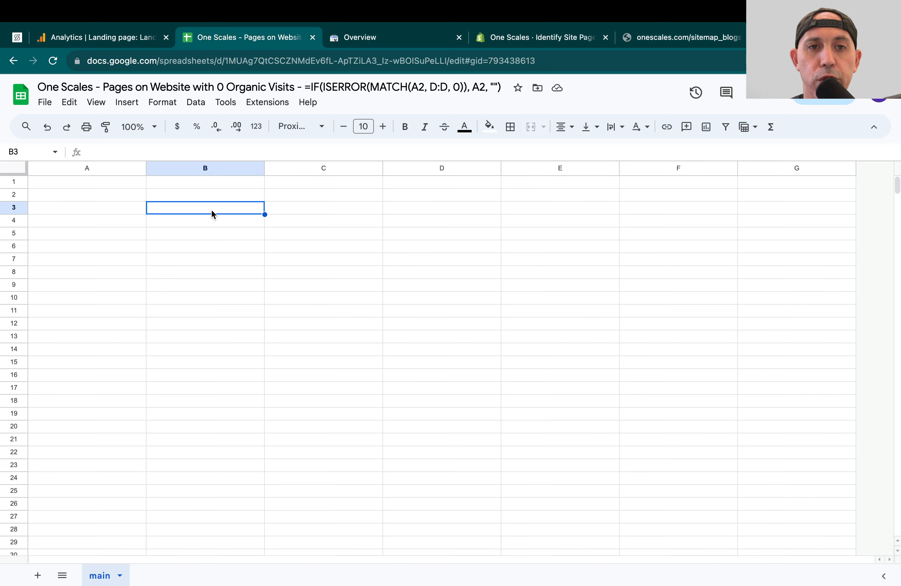
click(129, 187)
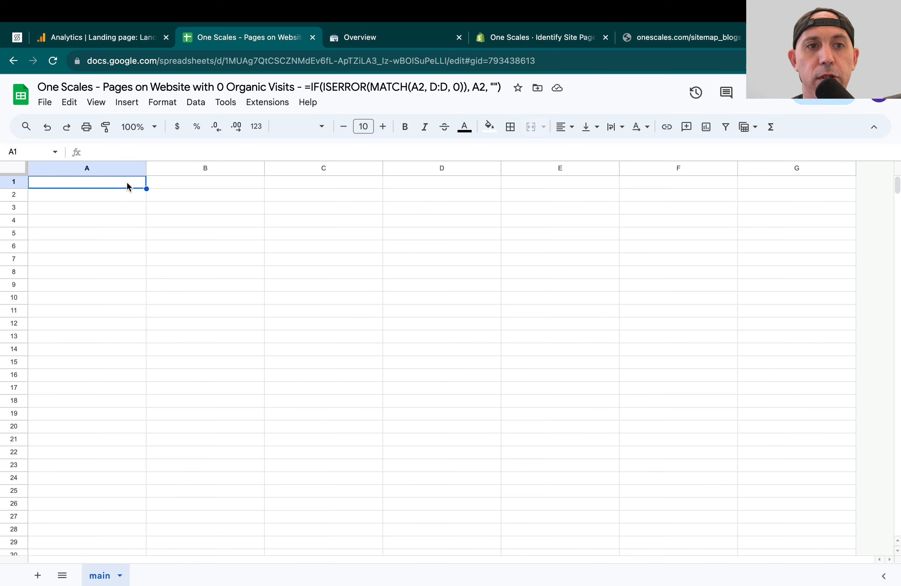
key(super+v)
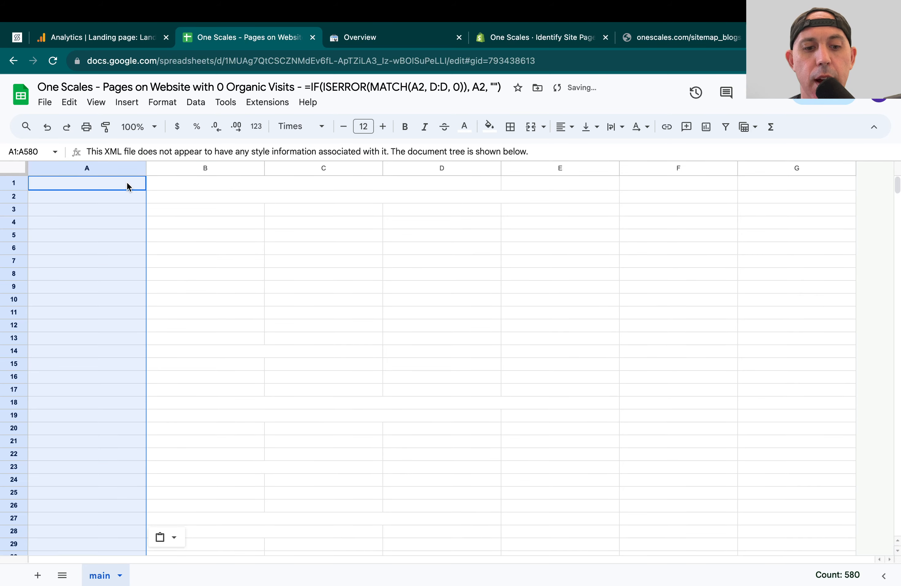
Step: Set the text colour of all the pasted rows to black
key(shift+space)
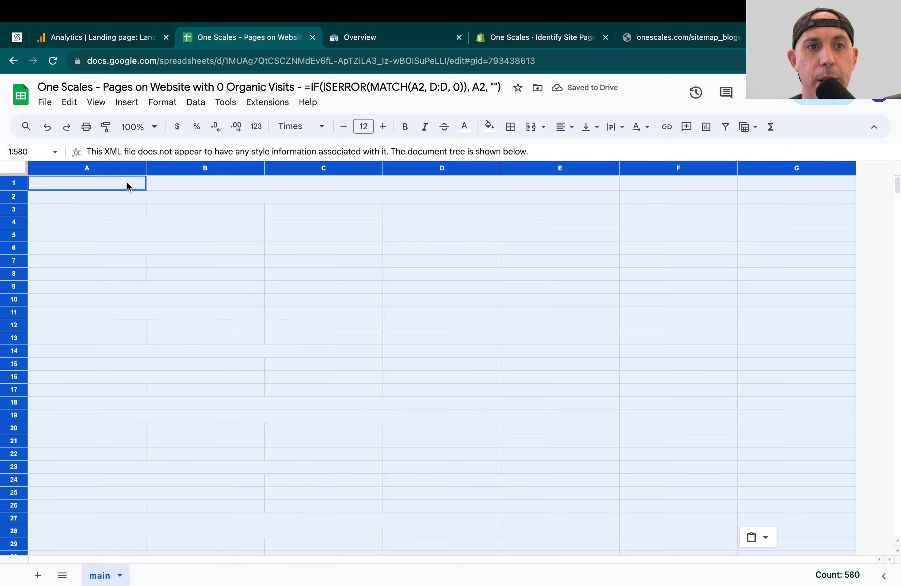
click(484, 132)
click(469, 151)
click(324, 300)
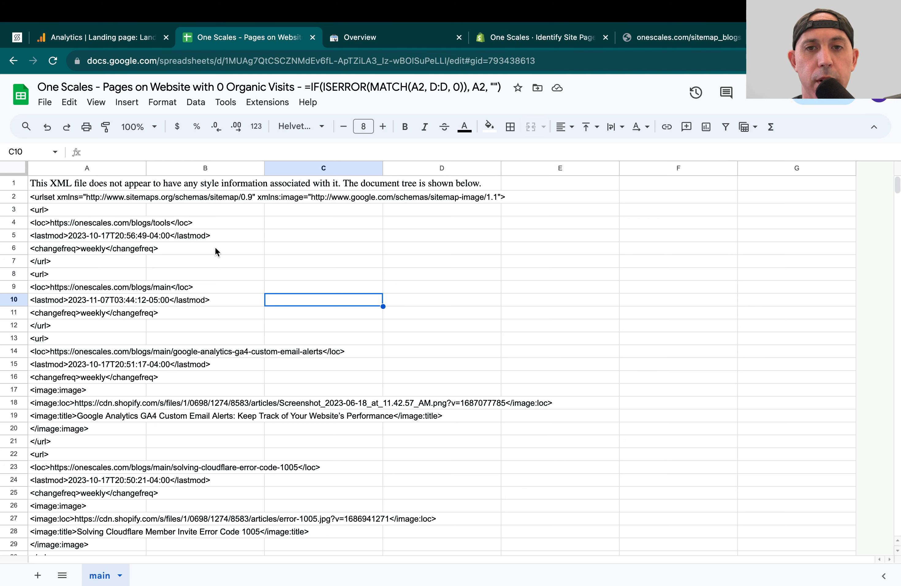
Step: Split column A's text into columns using the custom separator "<loc>"
click(116, 171)
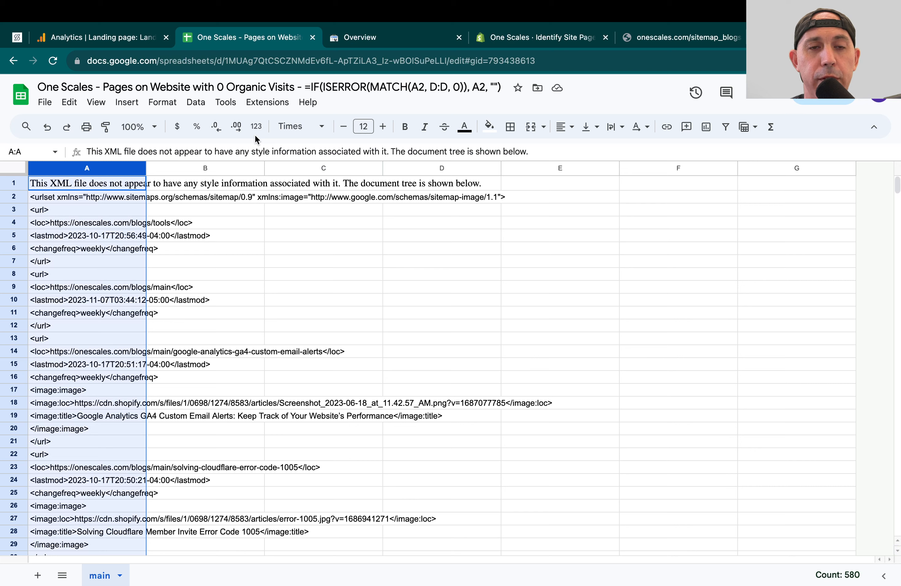
click(226, 102)
mouse_move(195, 104)
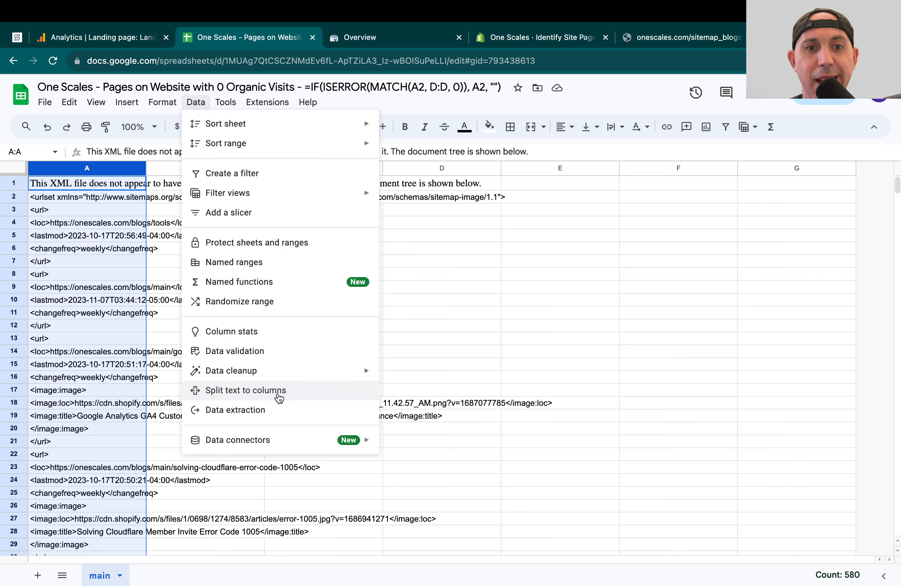
click(279, 392)
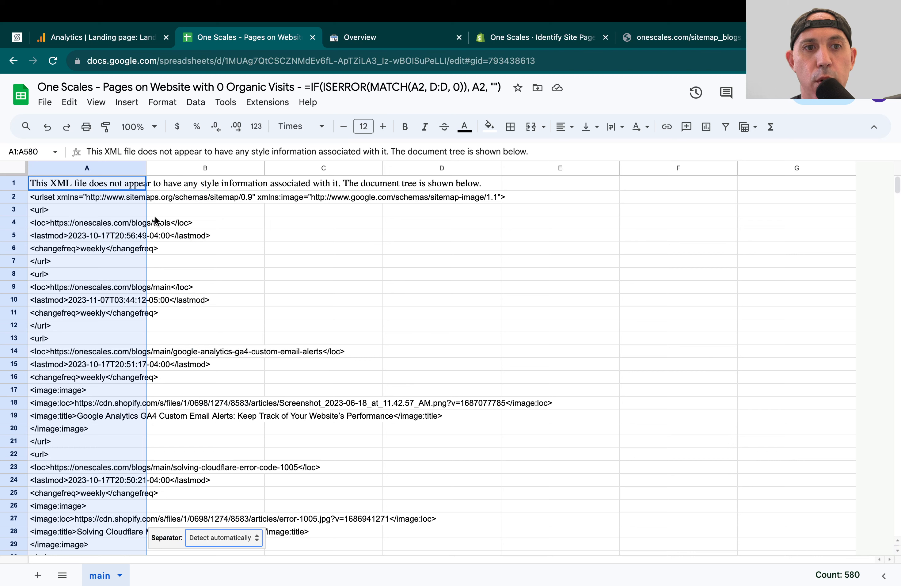
click(219, 539)
click(229, 572)
text(<loc>)
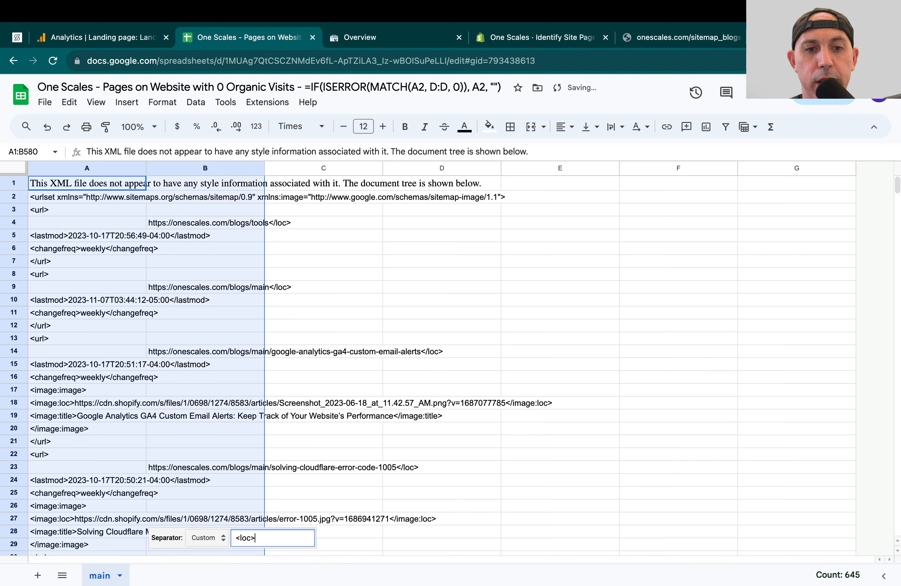
click(262, 365)
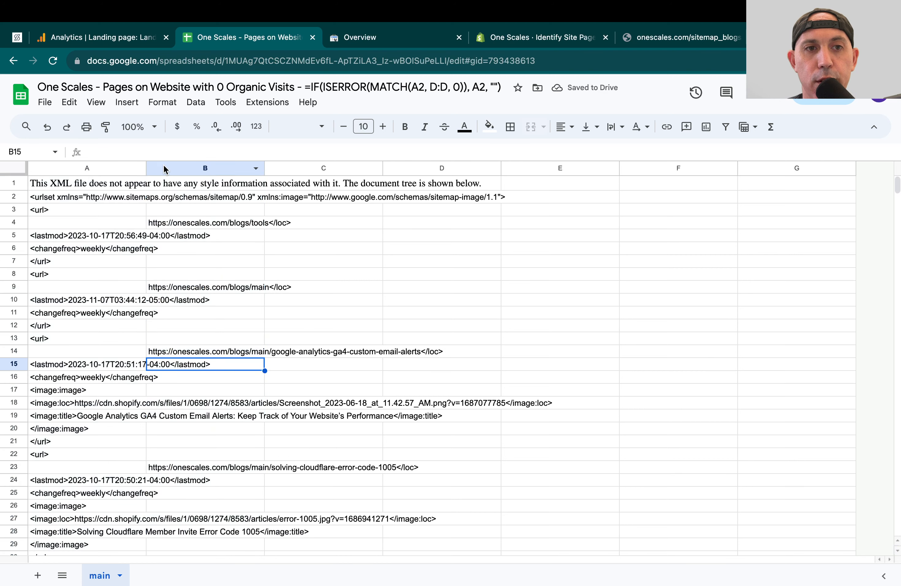
Step: Delete column A with the leftover XML tags, keeping the column of page URLs
click(204, 169)
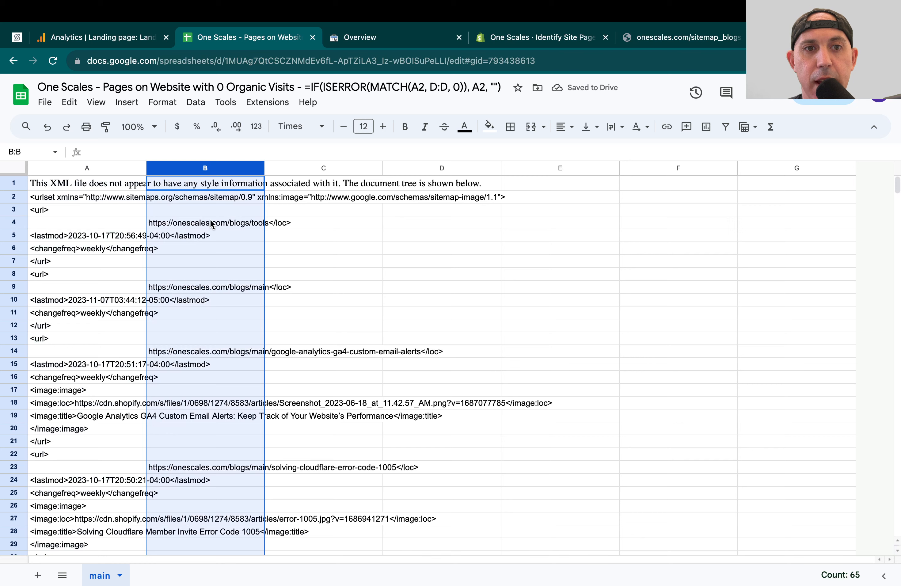
click(105, 166)
right_click(105, 166)
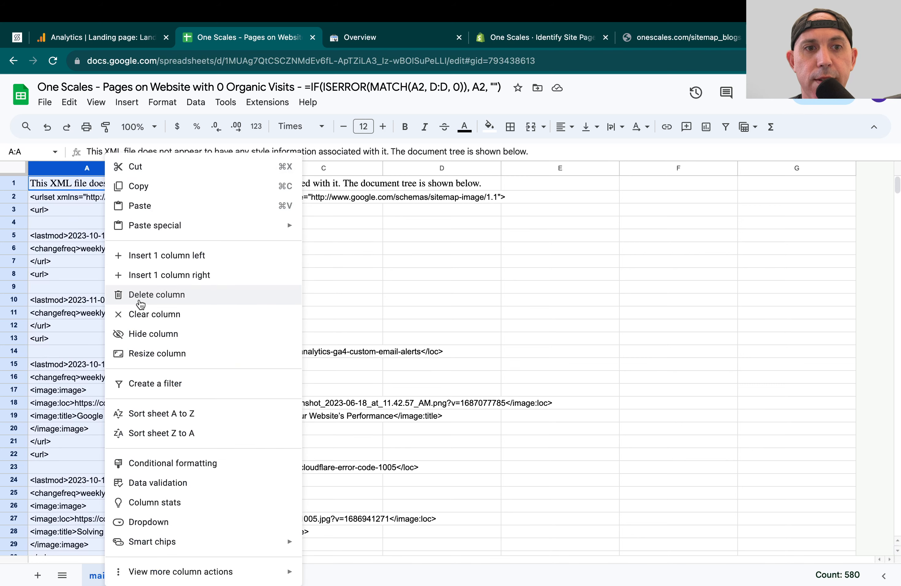
click(169, 294)
click(167, 298)
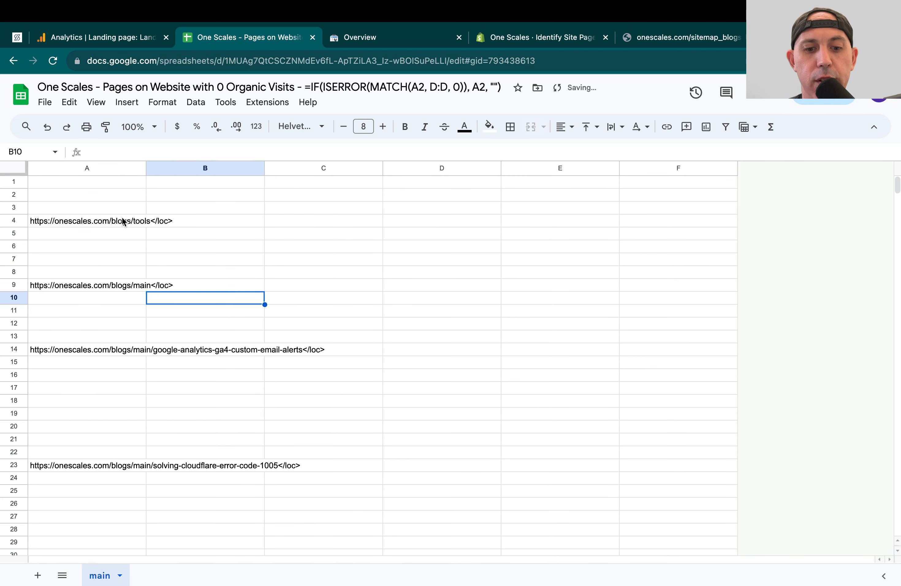
Step: Remove every "</loc>" from the URLs with Find and replace, replacing all instances across all sheets with nothing
key(super+f)
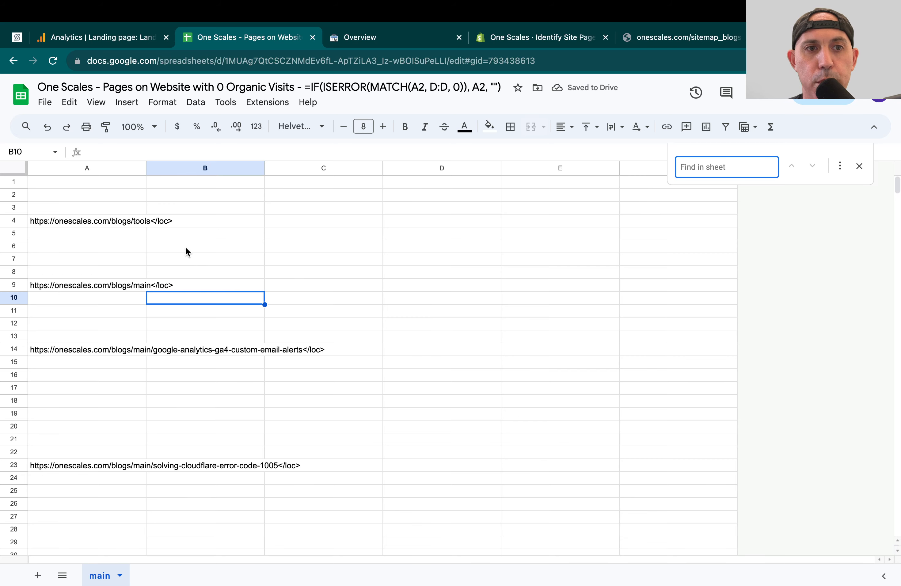
text(</loc>)
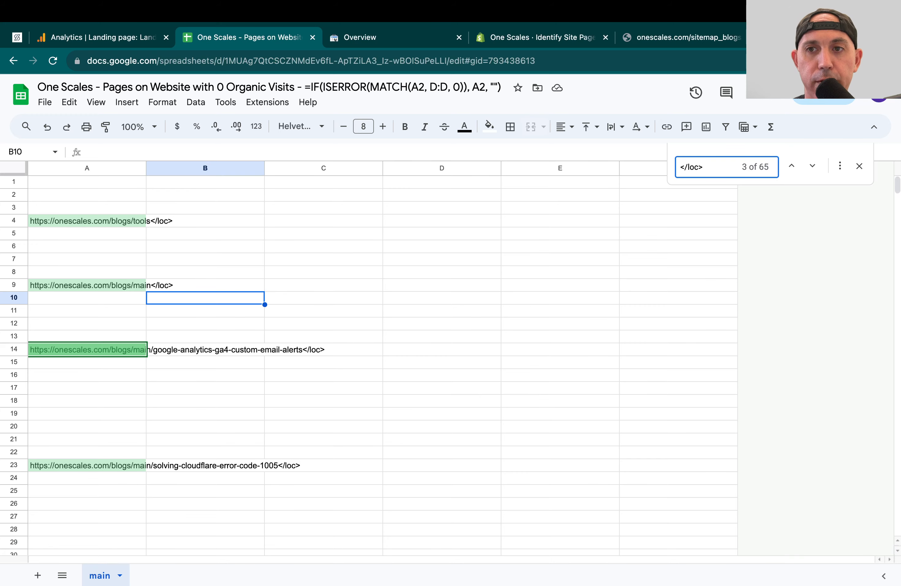
click(840, 167)
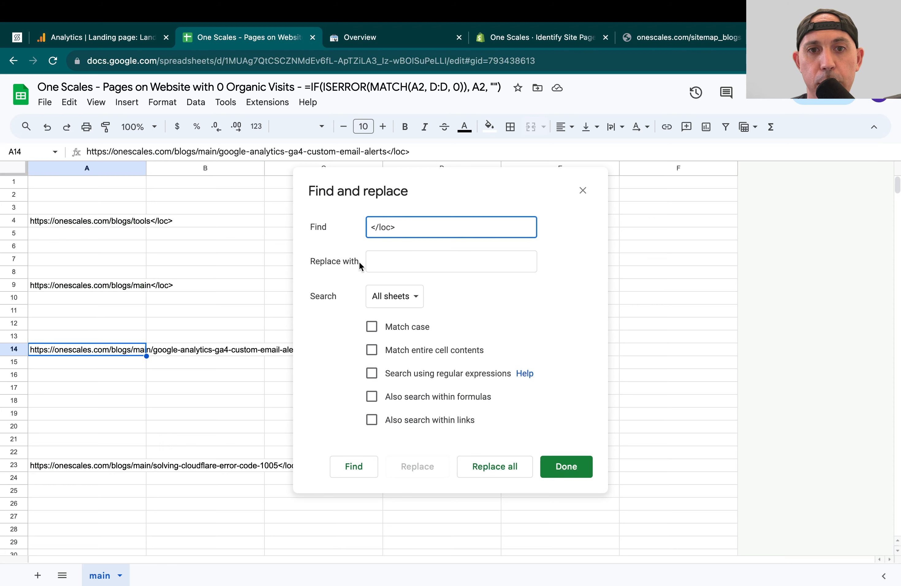
click(496, 466)
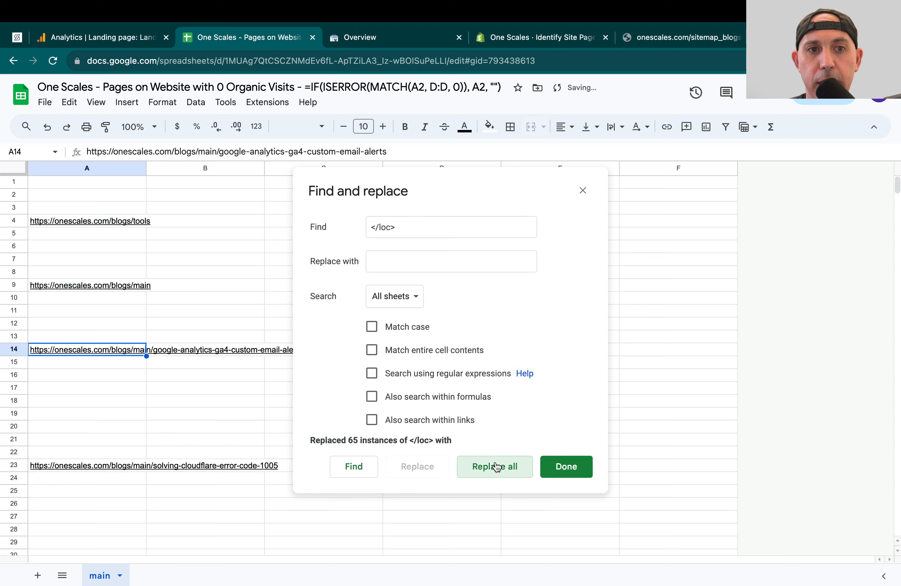
click(566, 462)
click(223, 259)
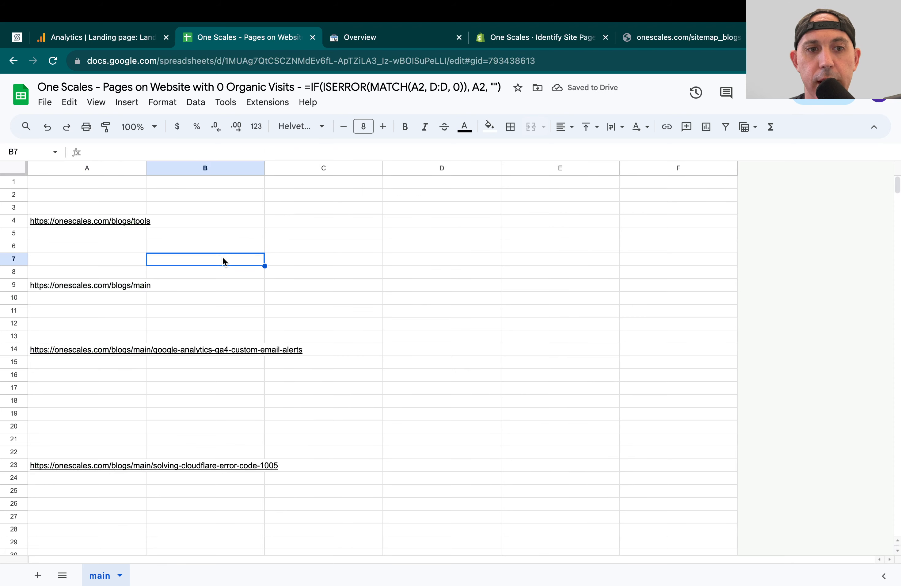
Step: Sort column A from Z to A without a header row, and review the sorted list of URLs
key(ctrl+a)
click(184, 202)
click(129, 169)
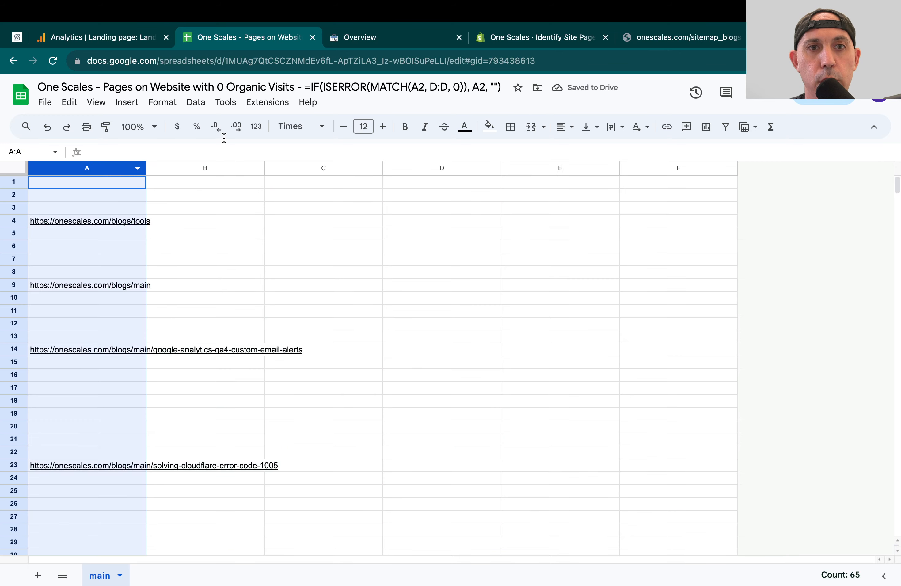
click(196, 102)
mouse_move(364, 153)
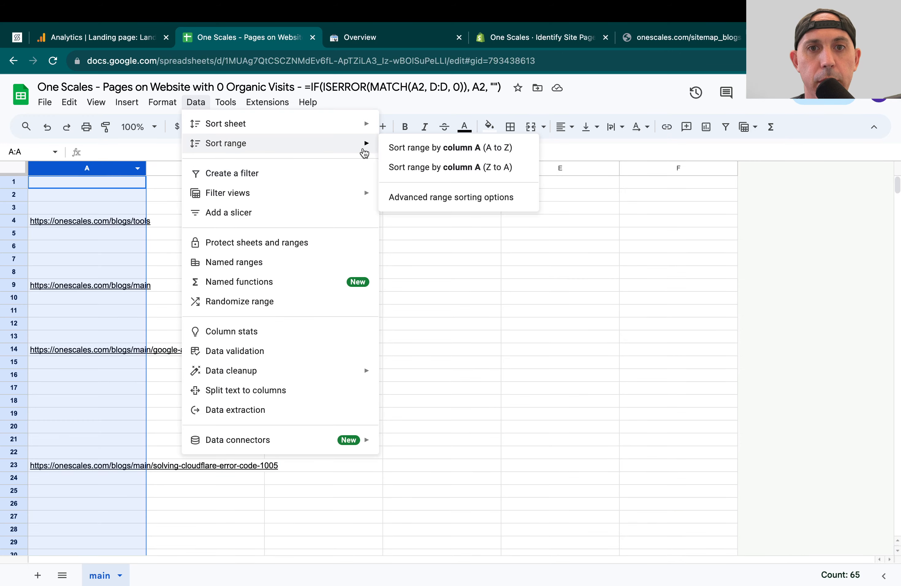
click(422, 196)
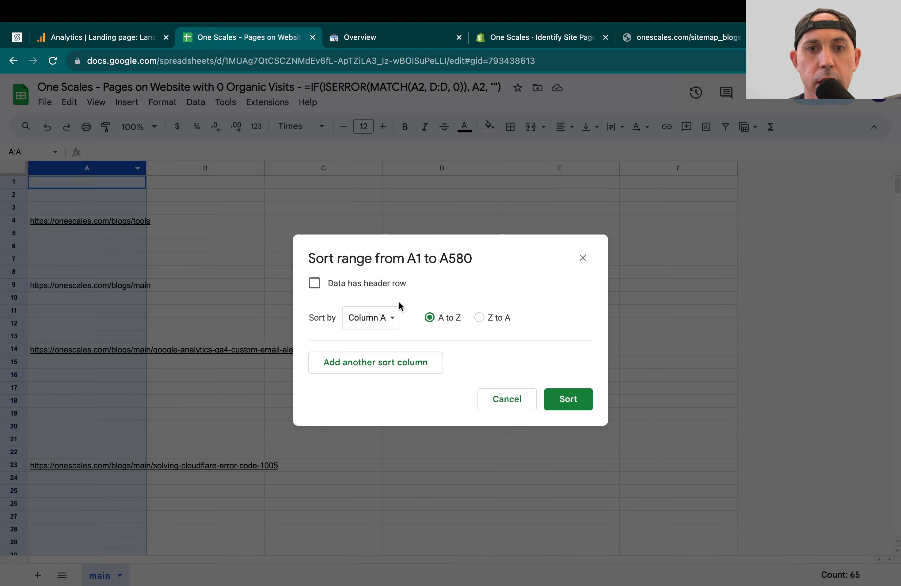
click(479, 318)
click(569, 400)
click(312, 323)
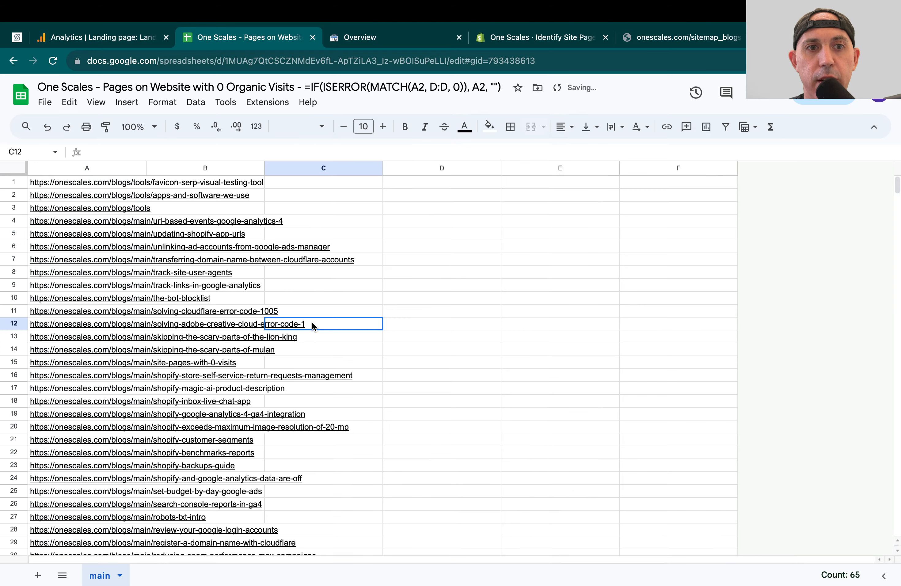
scroll(312, 323, down, 15)
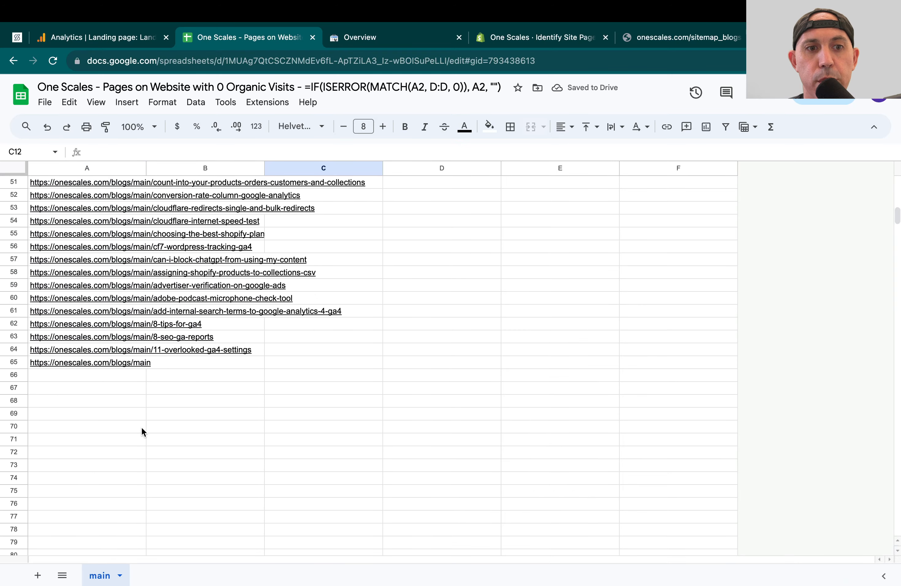
scroll(195, 421, up, 15)
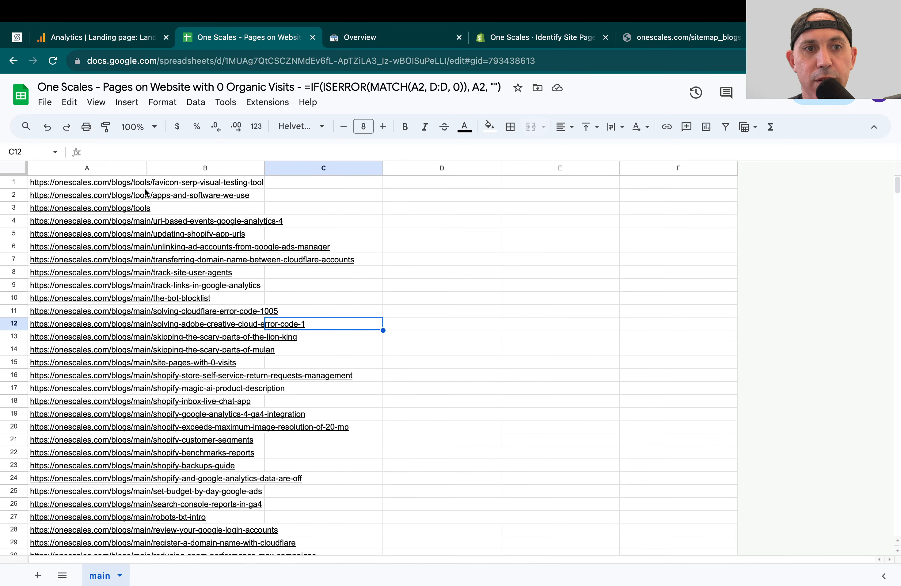
key(super+f)
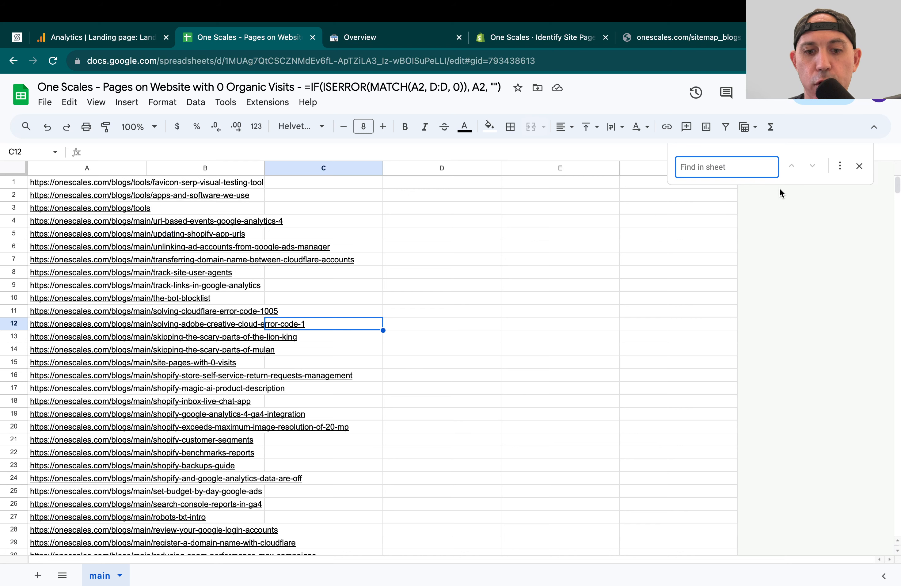
text(https://onescal)
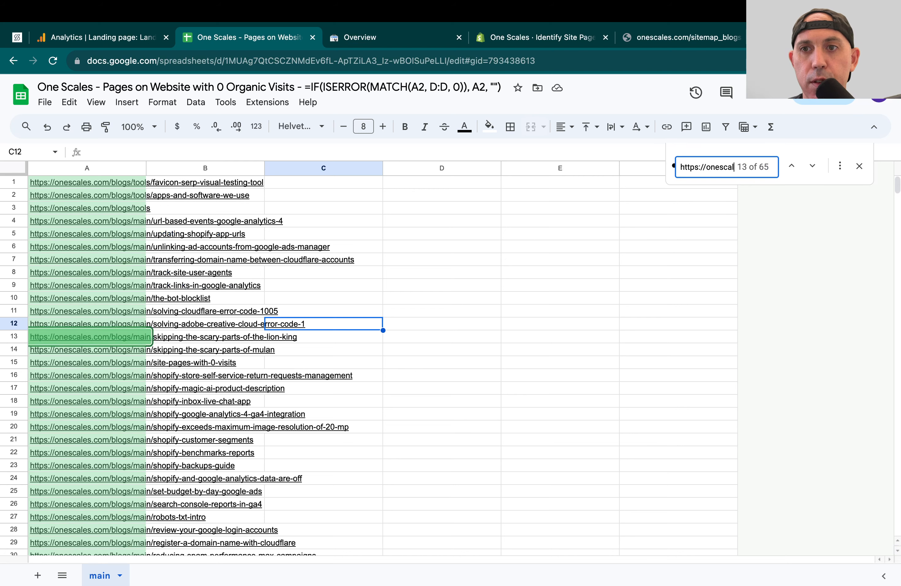
text(es.com)
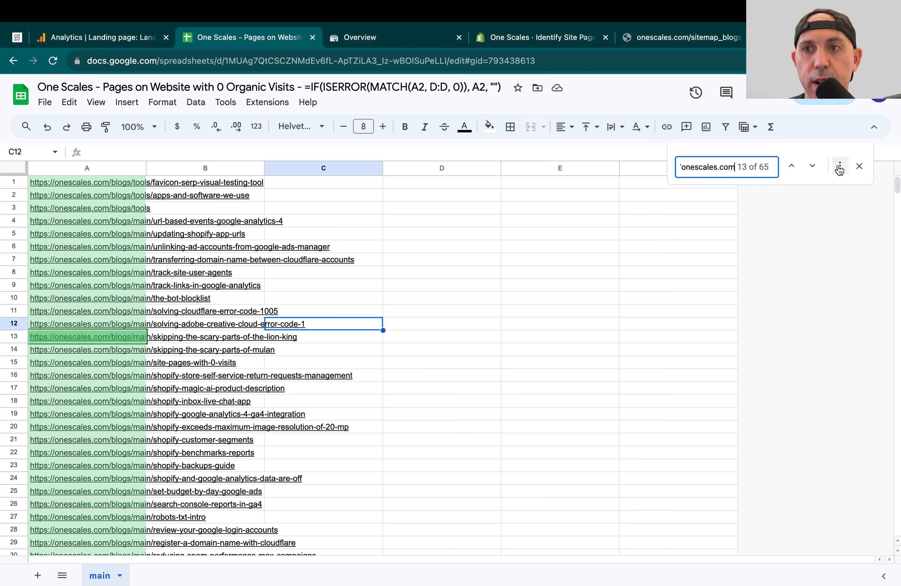
click(840, 166)
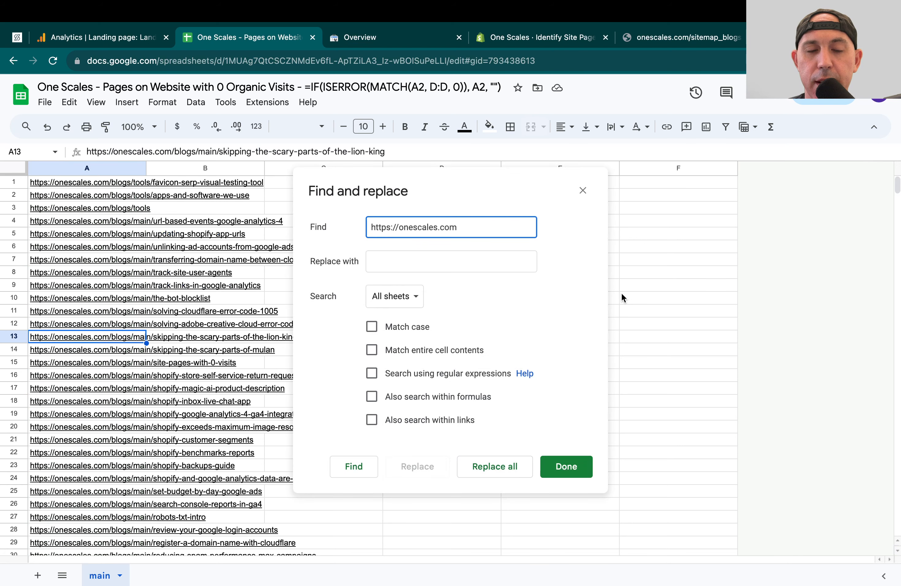
click(491, 466)
click(565, 466)
click(422, 311)
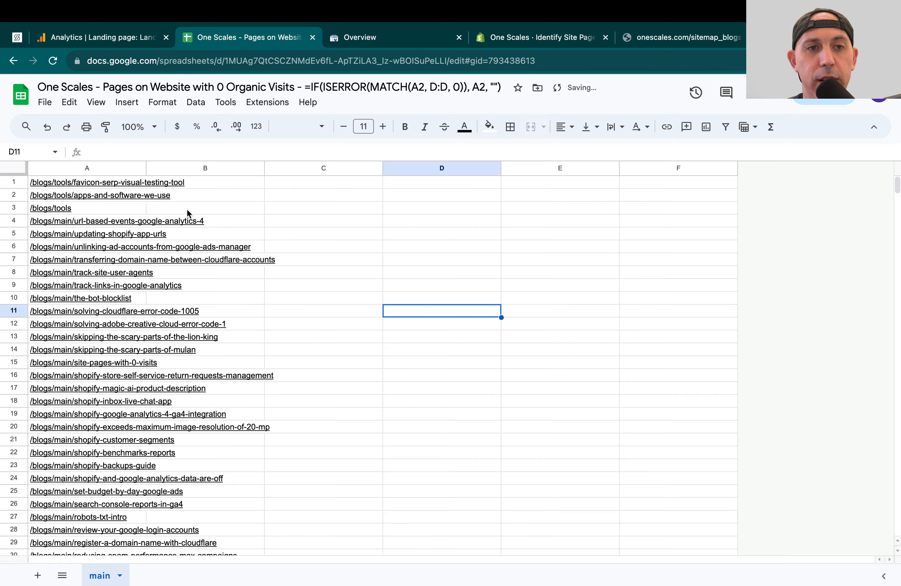
scroll(62, 347, down, 5)
scroll(62, 347, down, 12)
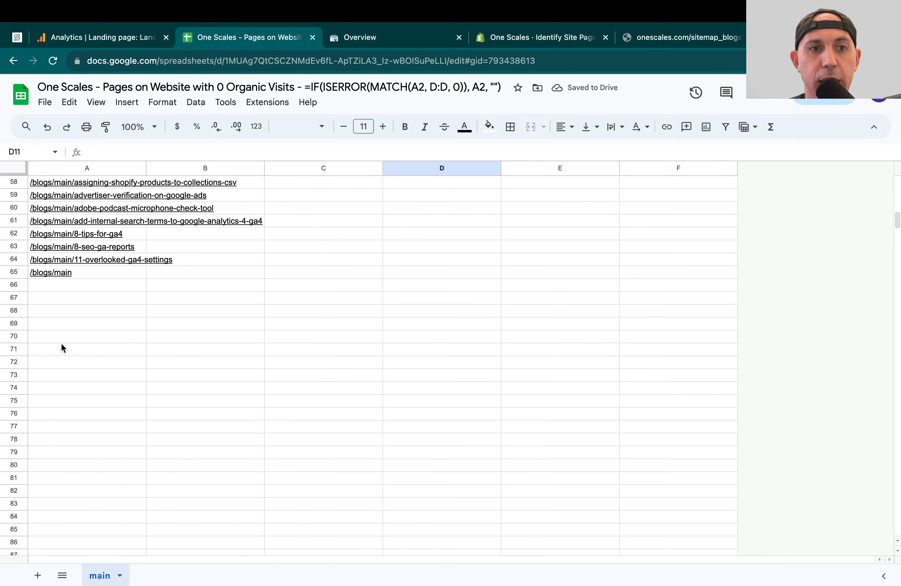
scroll(61, 348, up, 15)
Step: Check the parent sitemap at onescales.com/sitemap.xml for its linked sitemaps, and return to the URL spreadsheet
click(644, 43)
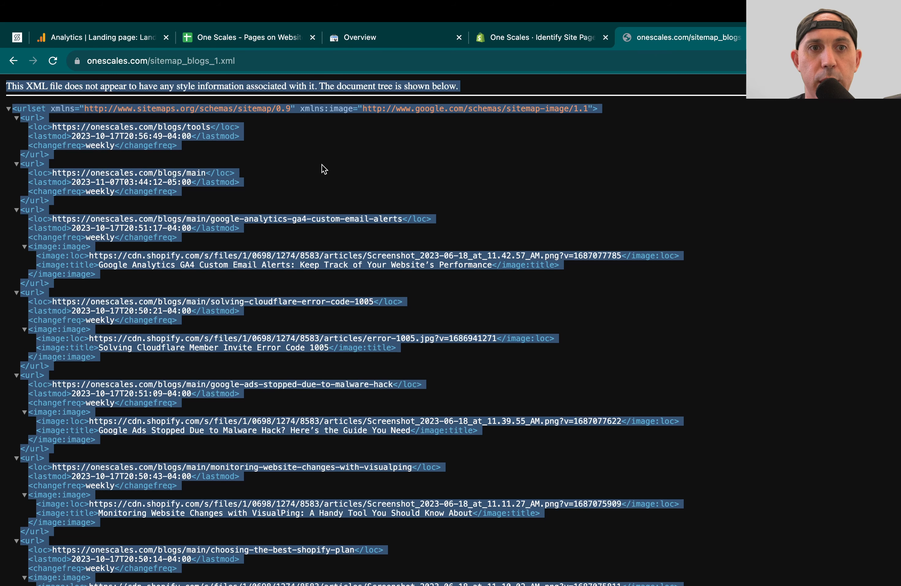
click(10, 64)
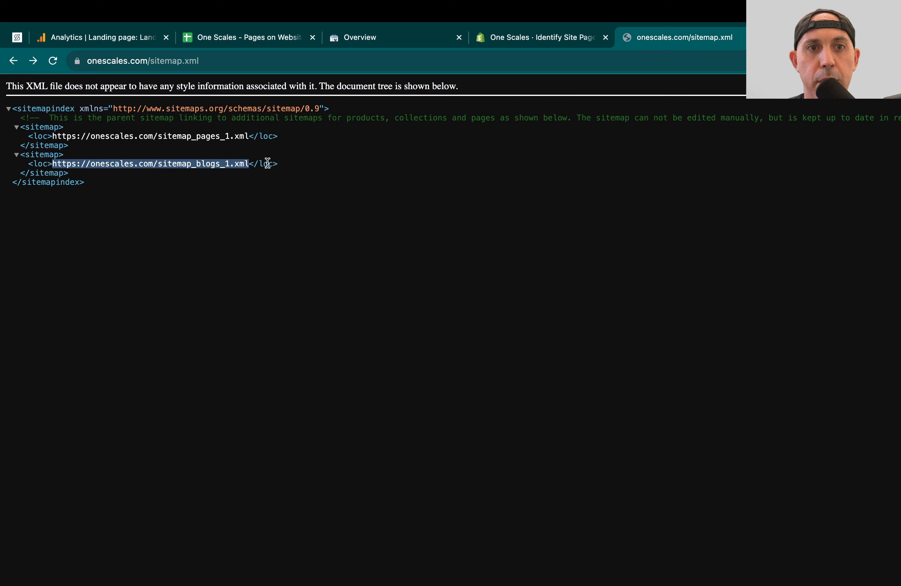
click(235, 35)
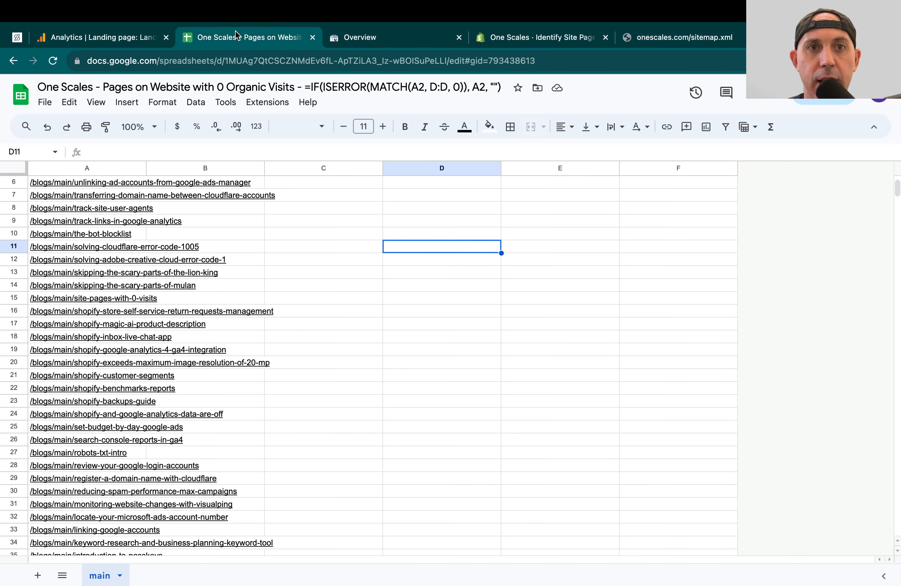
mouse_move(95, 496)
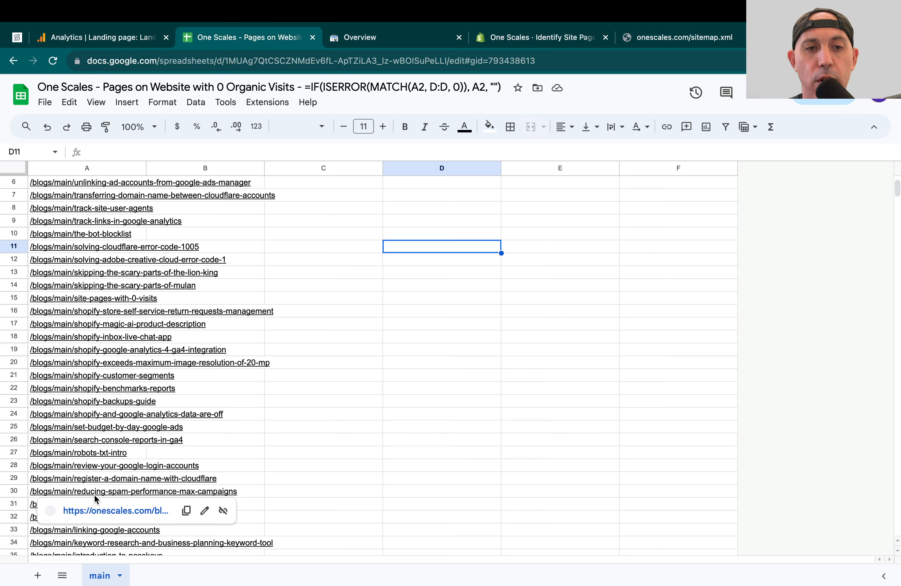
click(472, 362)
Step: In Google Analytics, open the Pages and screens report and set its table dimension to Page path and screen class
click(136, 40)
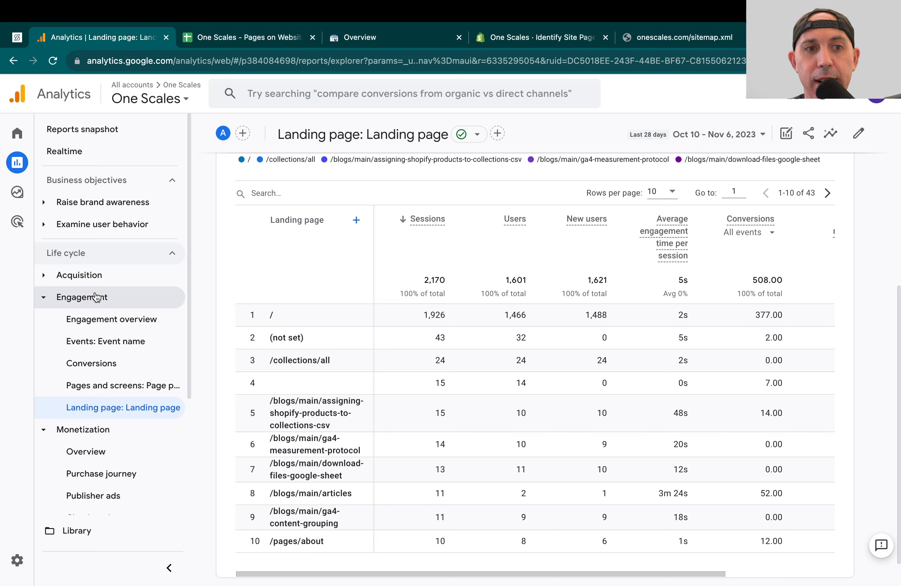
click(105, 389)
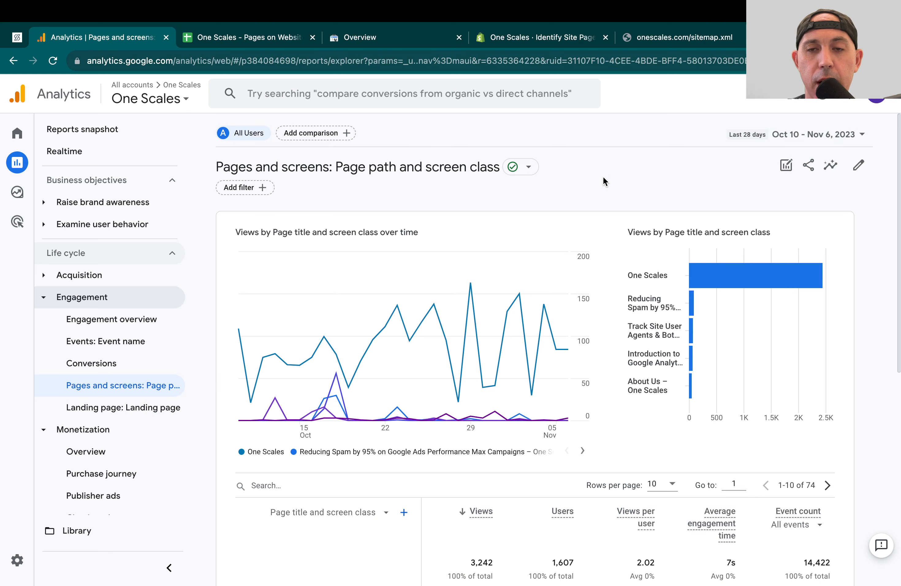
scroll(578, 286, down, 8)
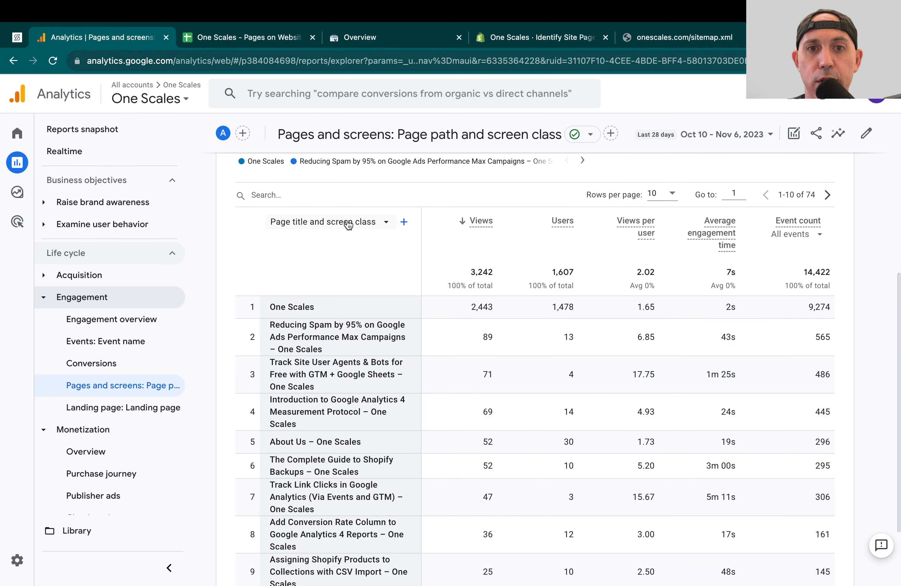
click(347, 221)
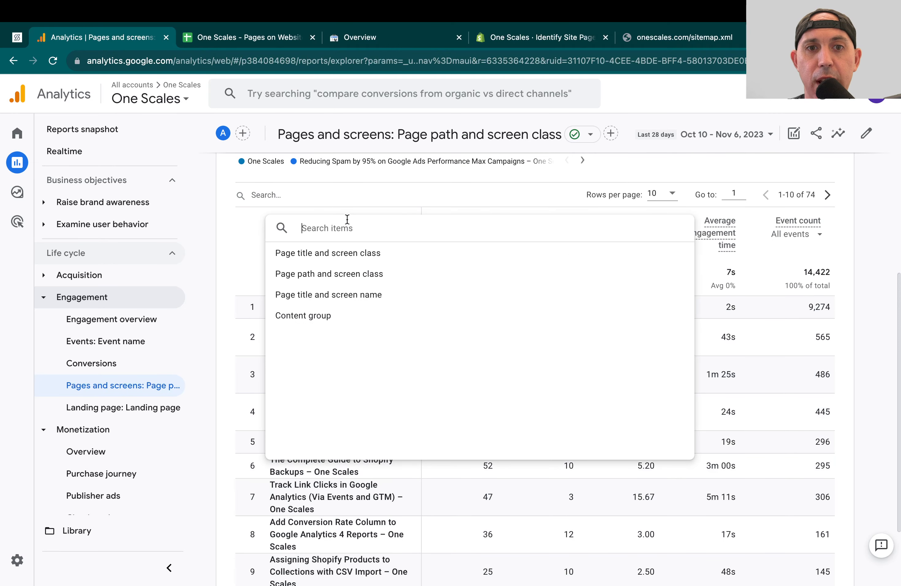
click(330, 274)
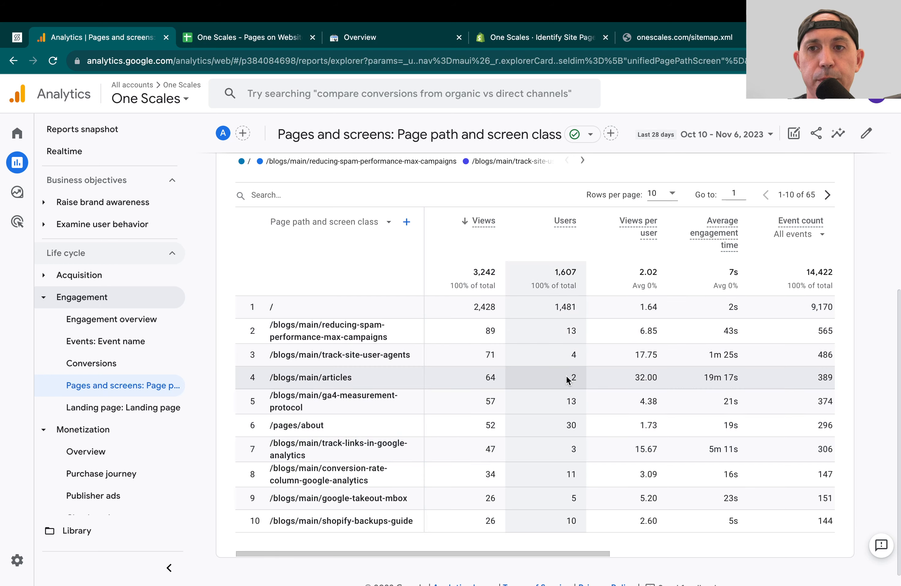
Step: Export the Pages and screens report as a CSV file and open the downloaded file in Numbers
scroll(533, 373, up, 5)
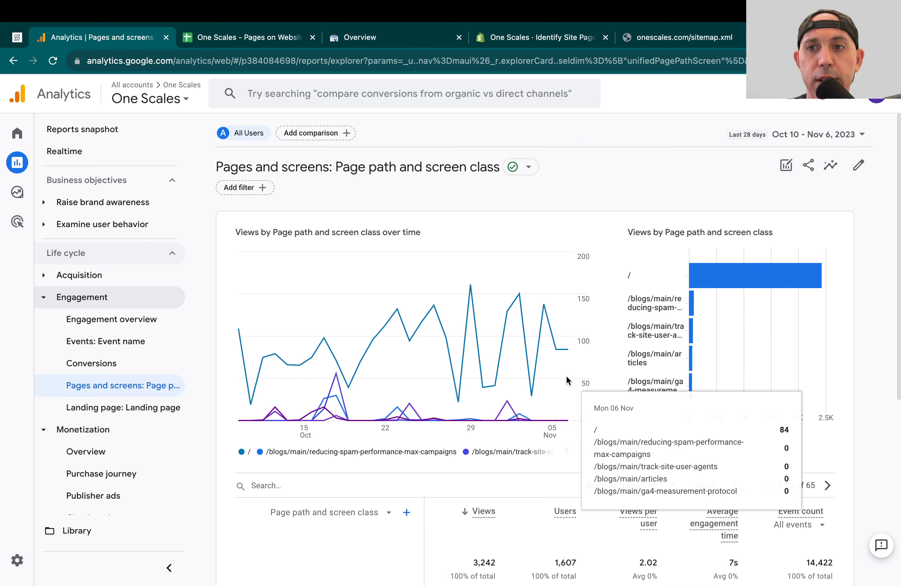
click(809, 165)
click(777, 198)
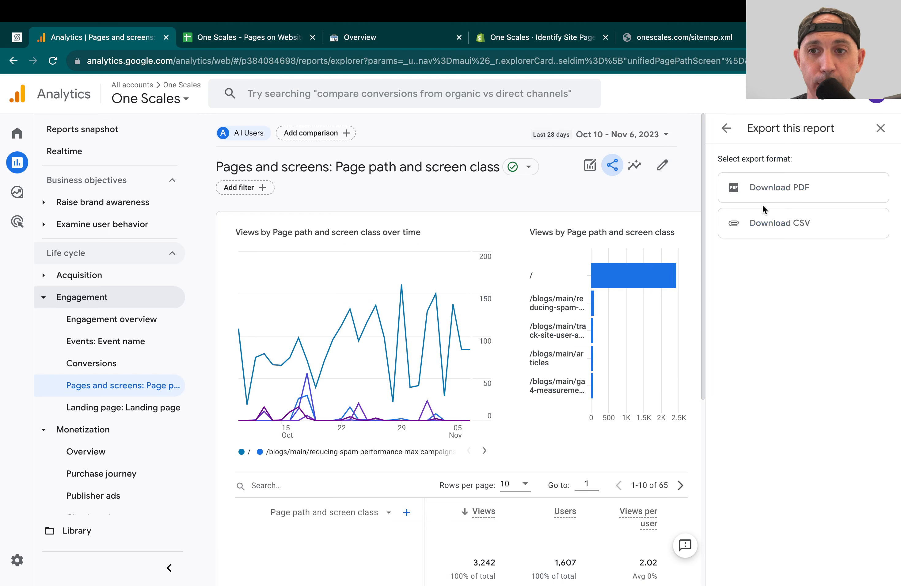
click(778, 230)
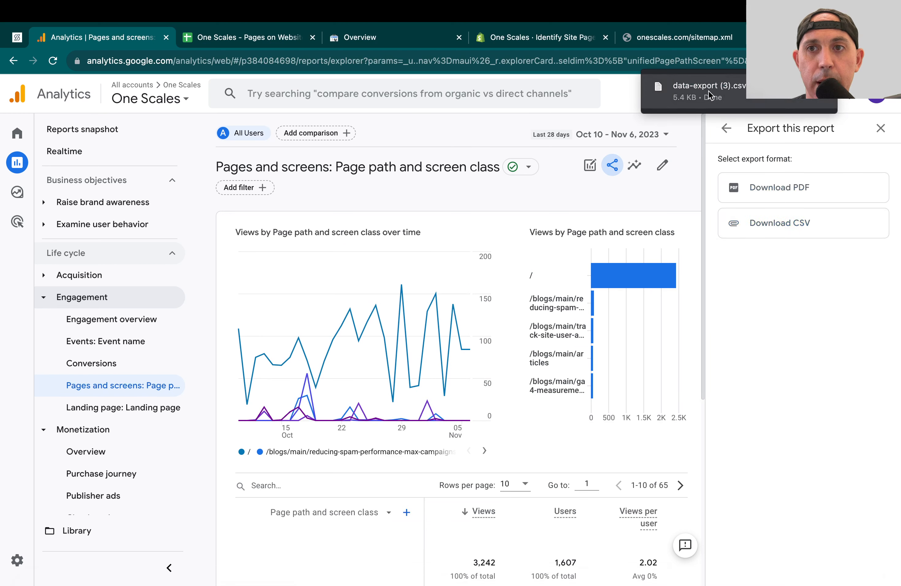
click(708, 90)
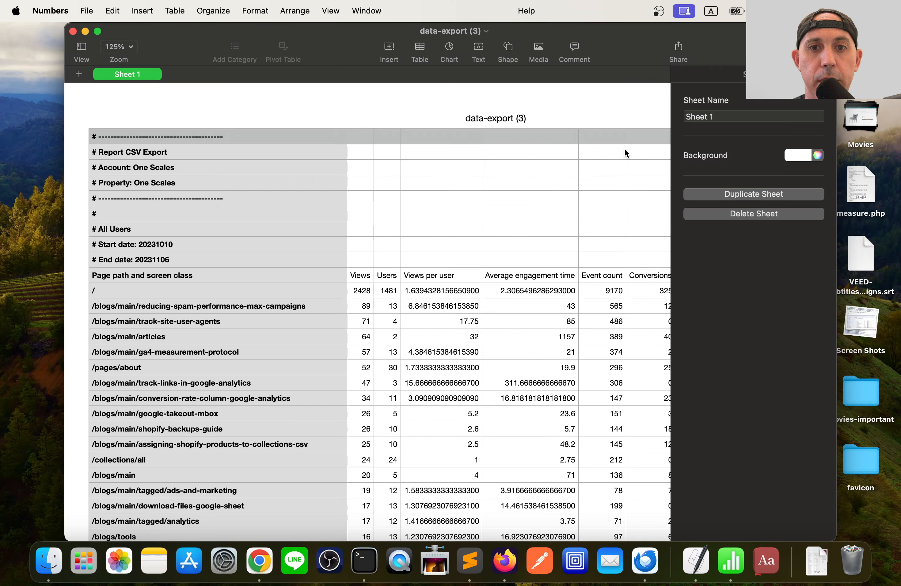
Step: Copy all page paths in column A of the export, from "/" in row 11 through "/sandbox/worker" in row 75
drag(306, 291, 298, 326)
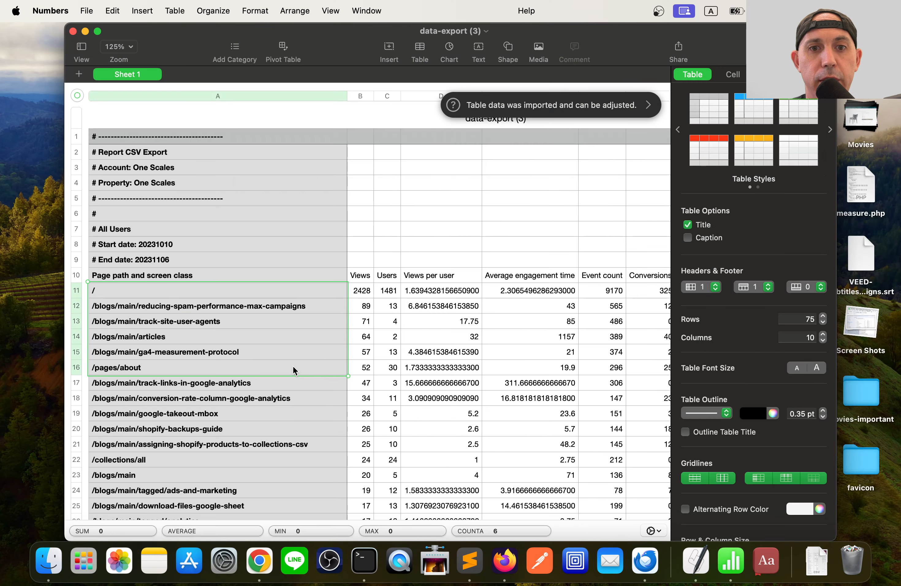
click(355, 368)
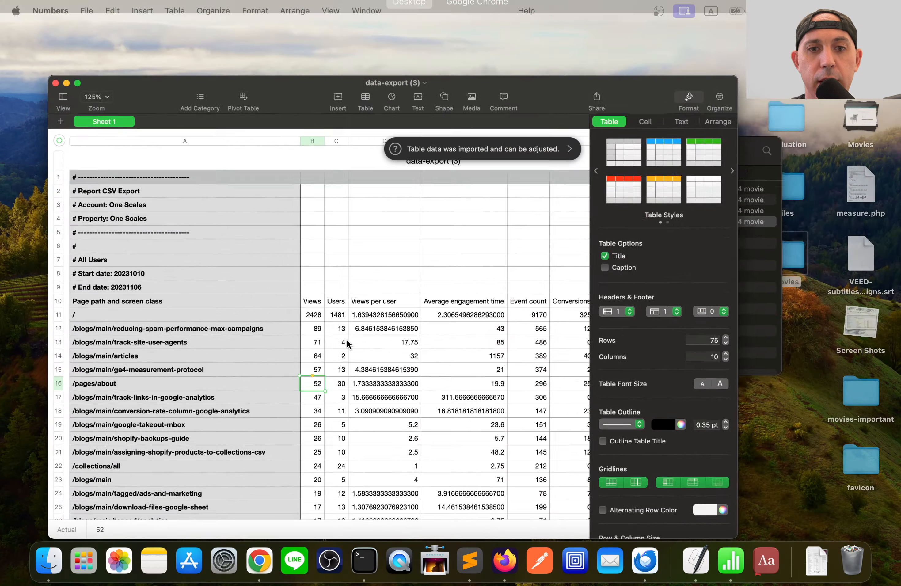
click(325, 356)
click(371, 363)
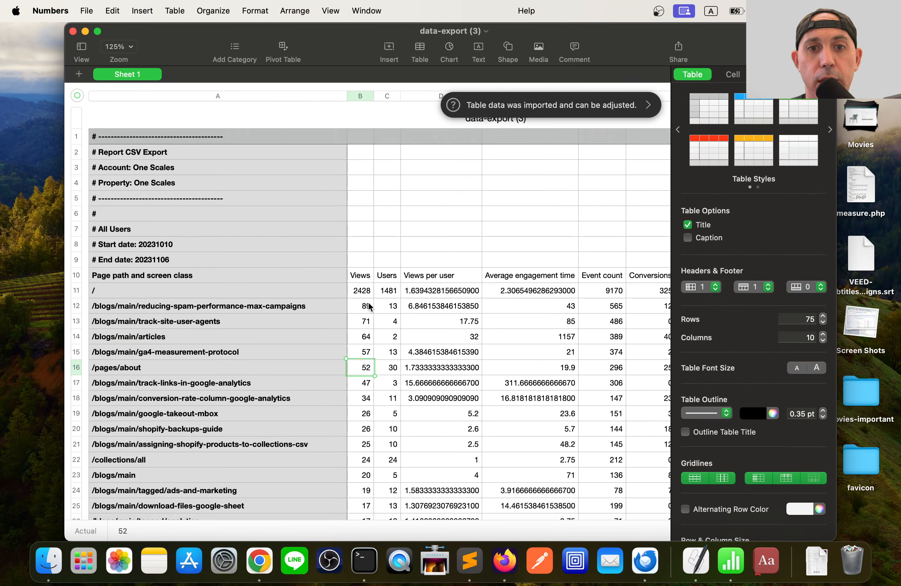
drag(335, 292, 310, 381)
key(super+c)
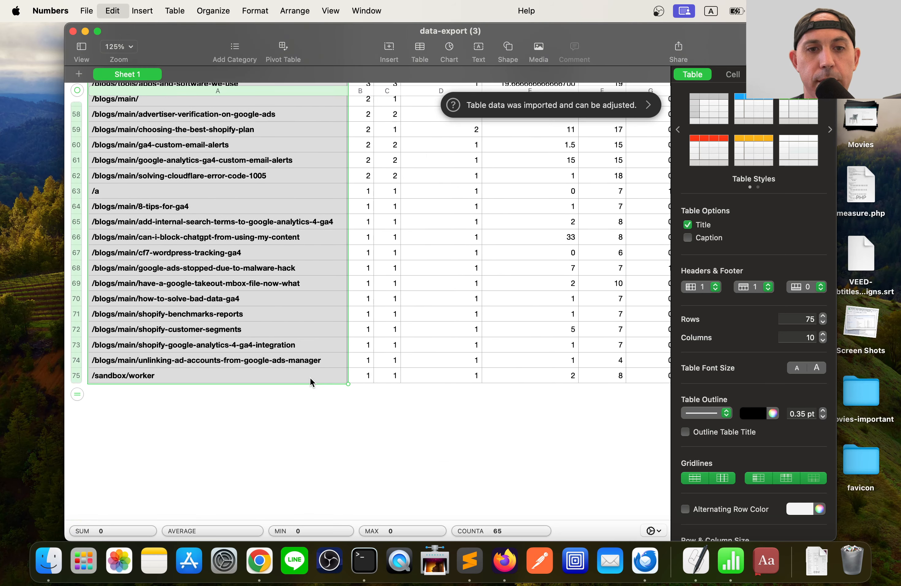
Step: Switch to the Google Sheets spreadsheet and paste the copied Analytics page paths into column D starting at D6
key(super+Tab)
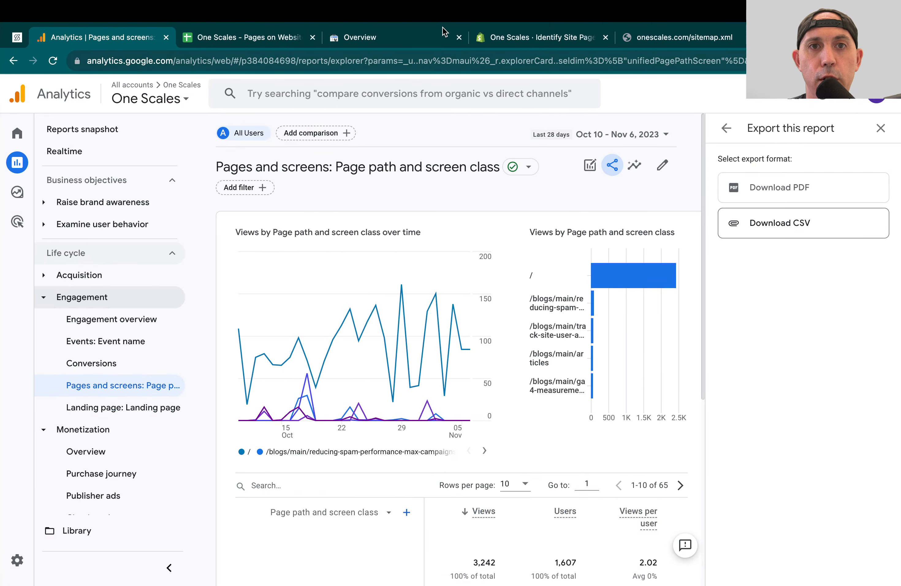
click(280, 34)
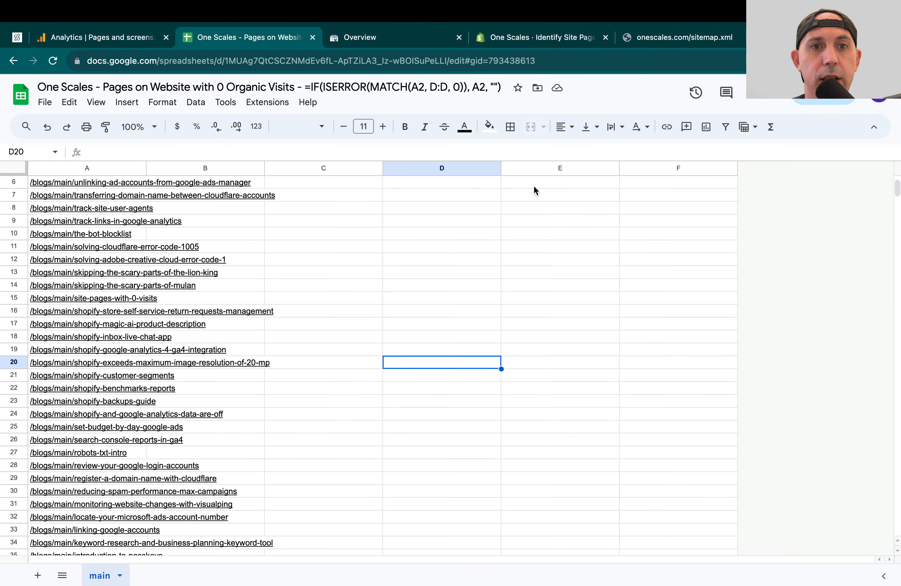
click(489, 187)
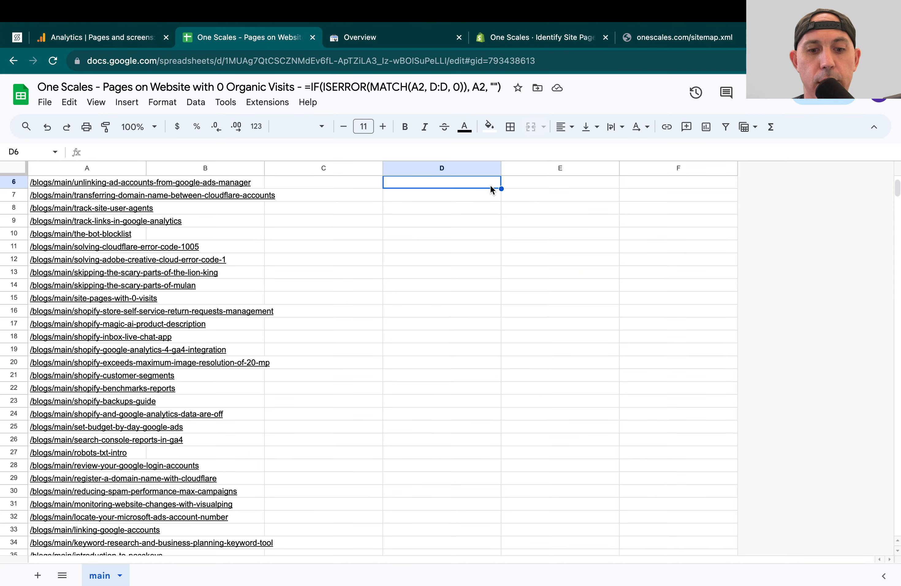
key(super+v)
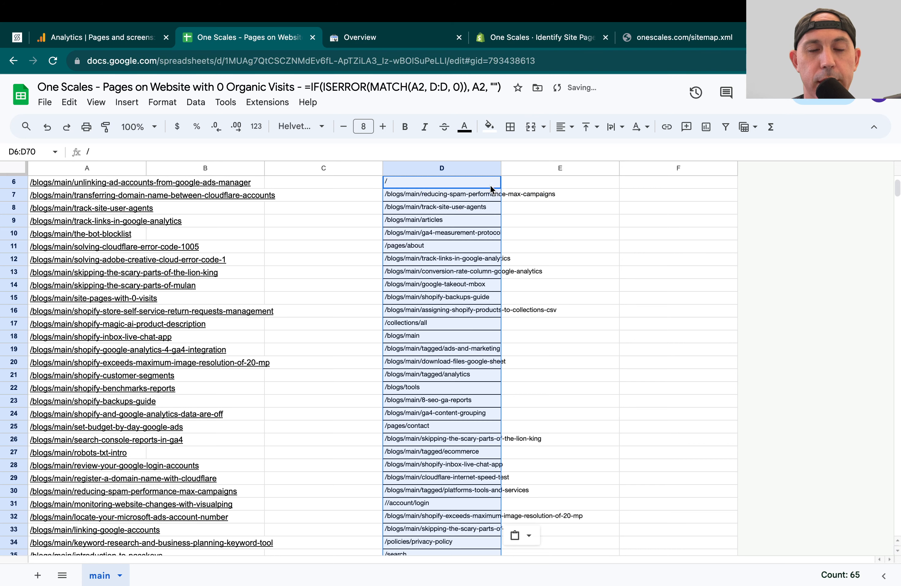
click(554, 217)
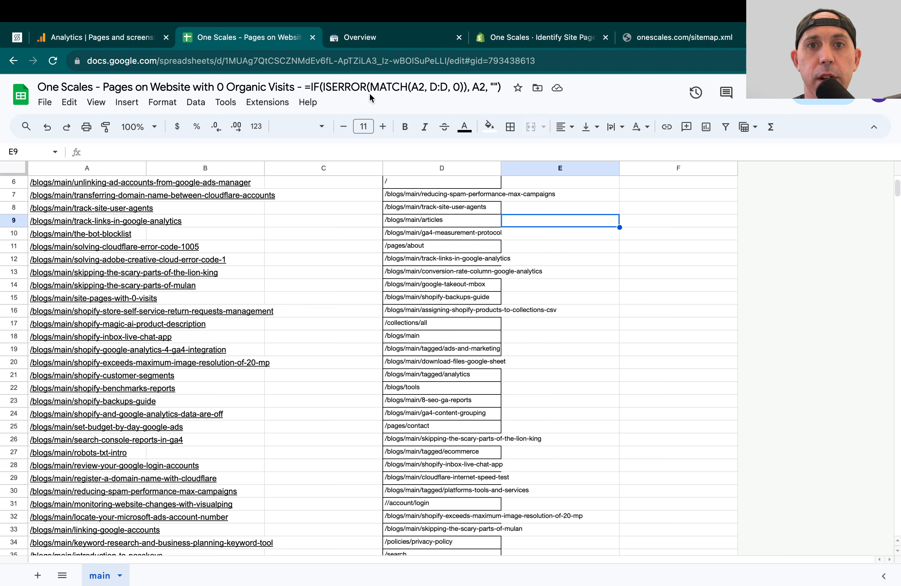
Step: Copy the formula =IF(ISERROR(MATCH(A2, D:D, 0)), A2, "") from the spreadsheet's title and paste it into cell F6
click(347, 86)
drag(304, 87, 506, 86)
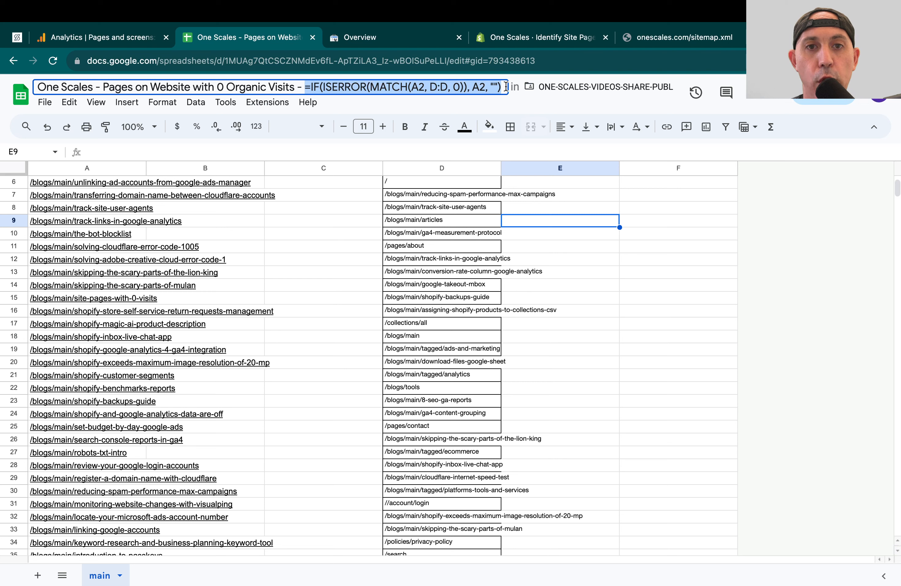
click(677, 210)
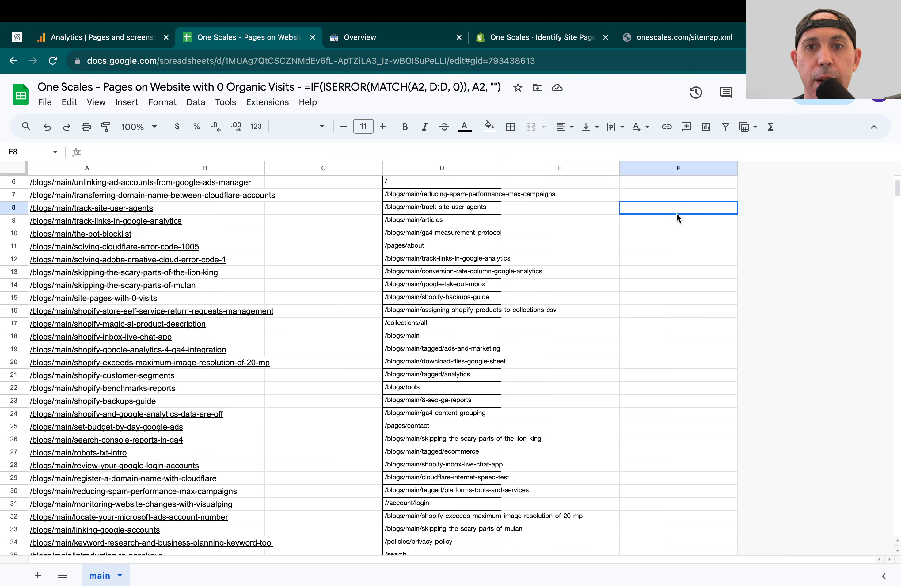
click(660, 183)
key(cmd+v)
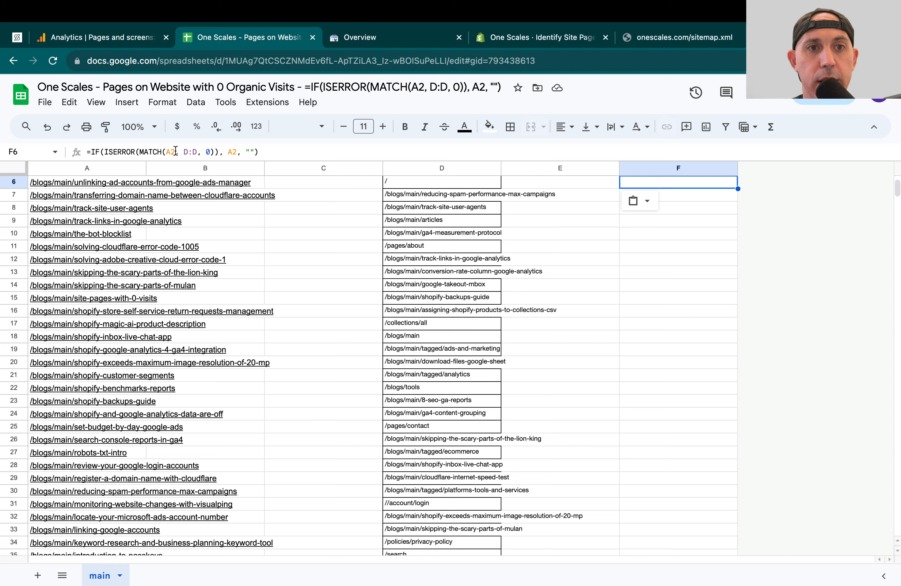
Step: Copy the Analytics page paths in D6:D70 and paste them starting at D1, aligned with the first row of column A
scroll(671, 237, up, 3)
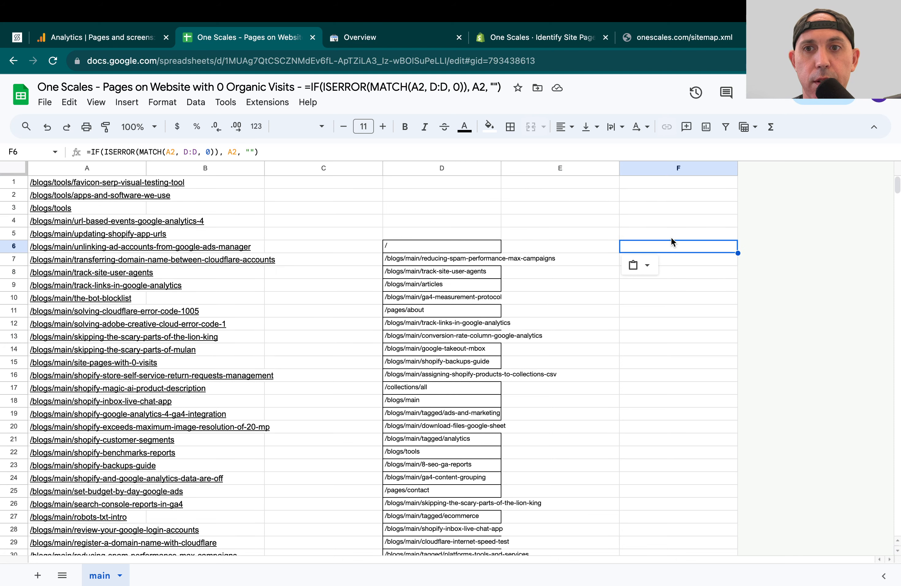
click(522, 234)
click(458, 246)
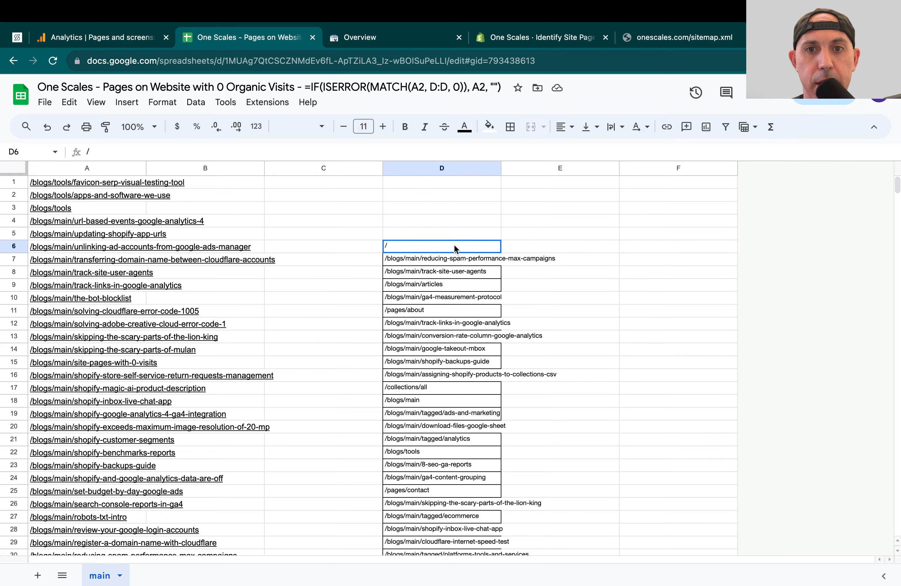
key(super+shift+Down)
key(super+shift+Up)
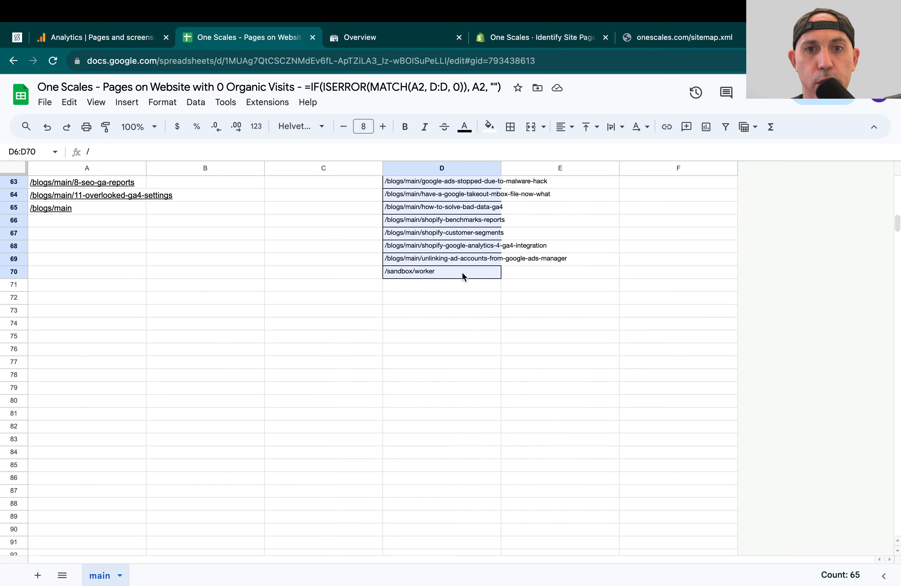
key(super+c)
scroll(462, 271, up, 15)
click(458, 182)
key(super+v)
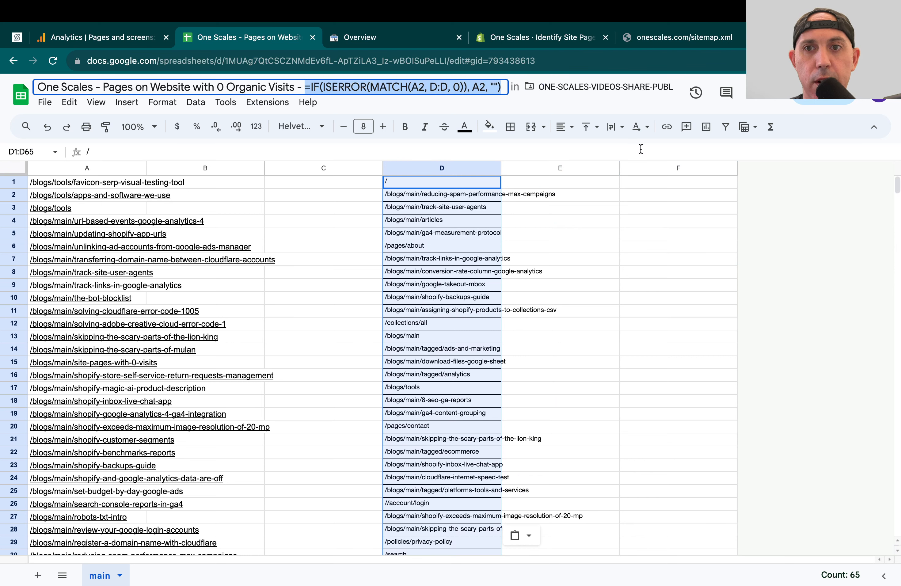
Step: Paste the copied formula into F1 and change both A2 references to A1, giving =IF(ISERROR(MATCH(A1, D:D, 0)), A1, "")
click(662, 183)
key(super+v)
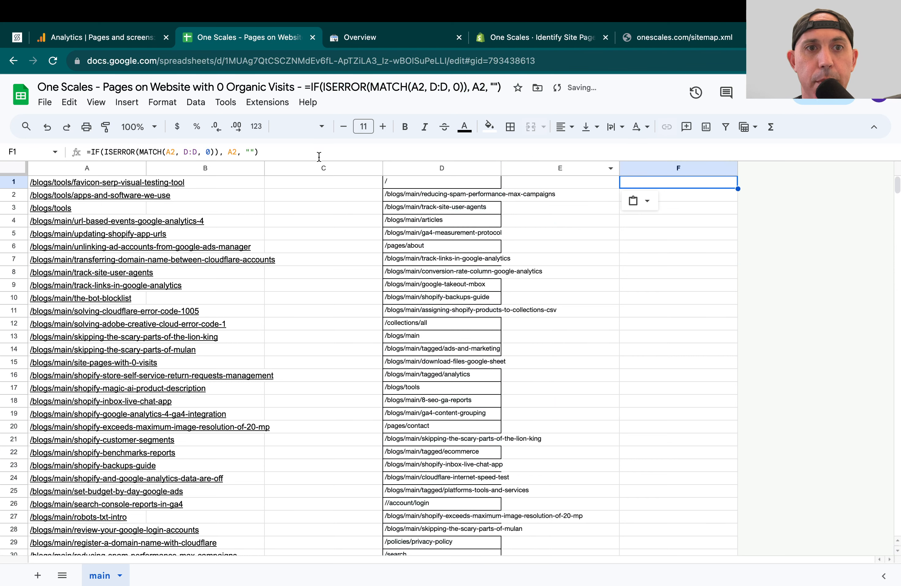
click(175, 152)
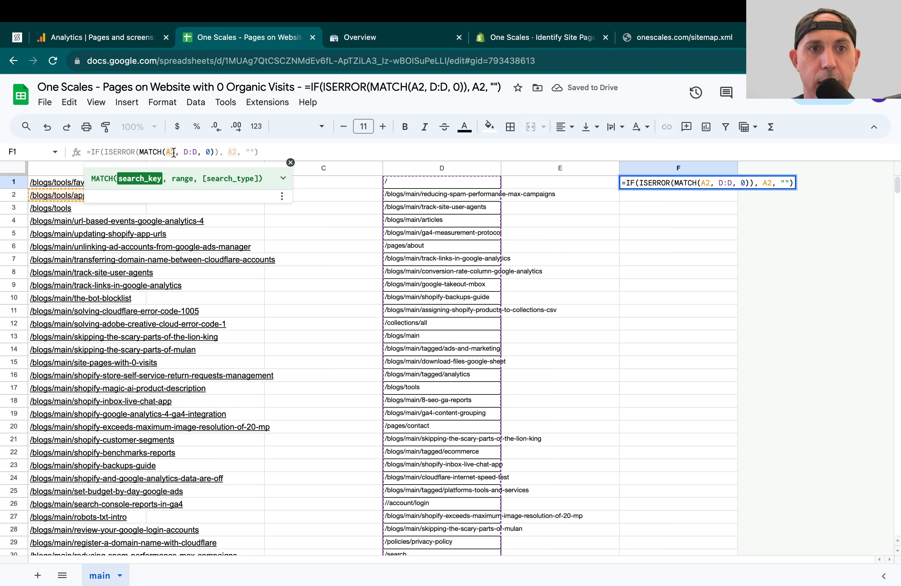
key(BackSpace)
text(1)
click(238, 152)
key(BackSpace)
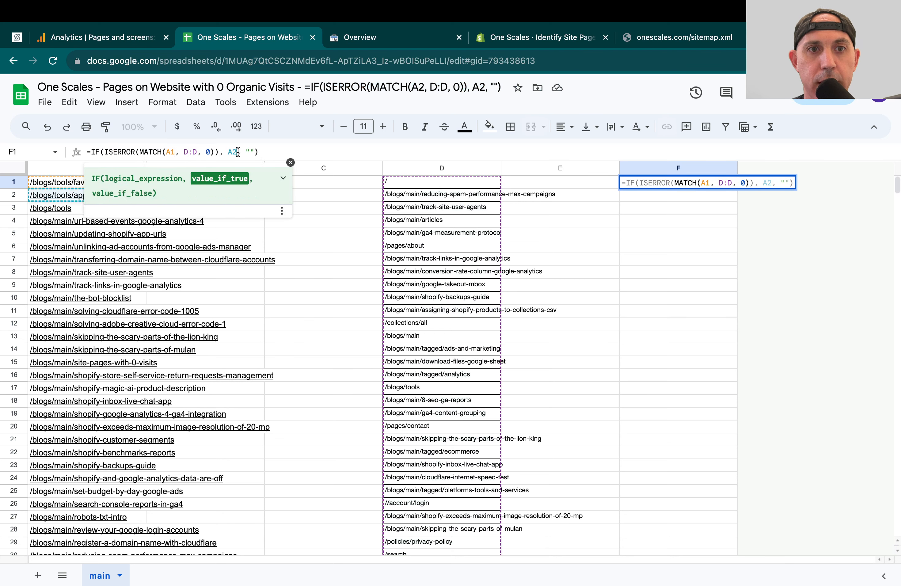
text(1)
key(Return)
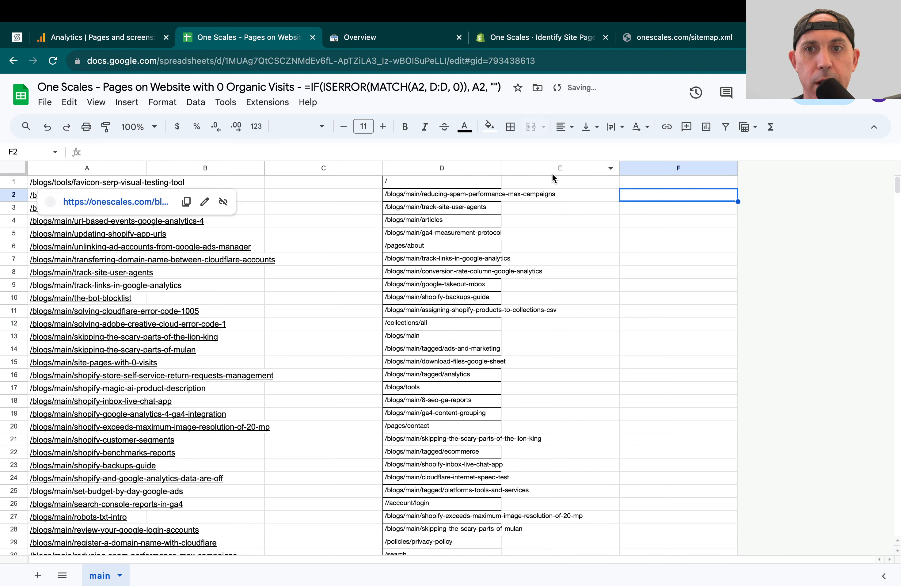
Step: Fill the F1 formula down column F through F65 to cover every sitemap path in column A
click(647, 183)
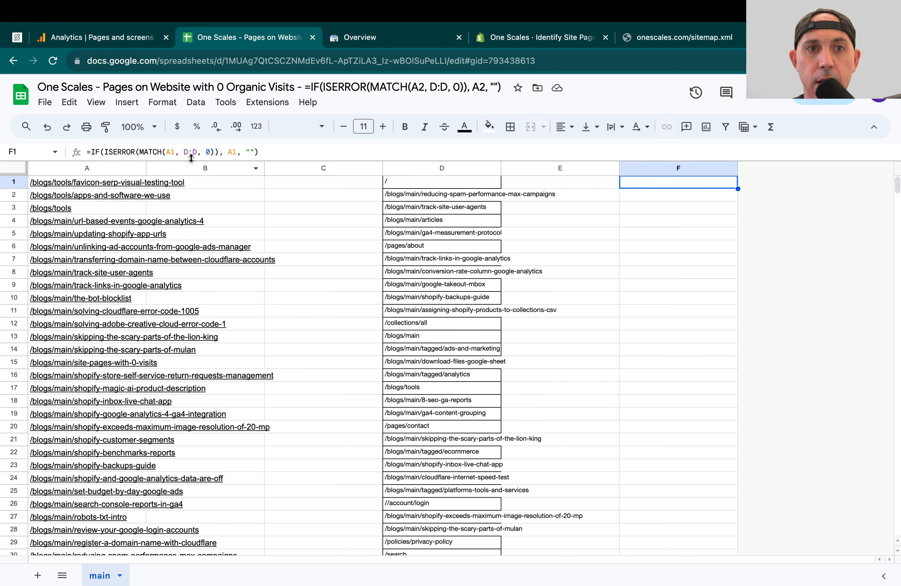
click(198, 152)
click(69, 187)
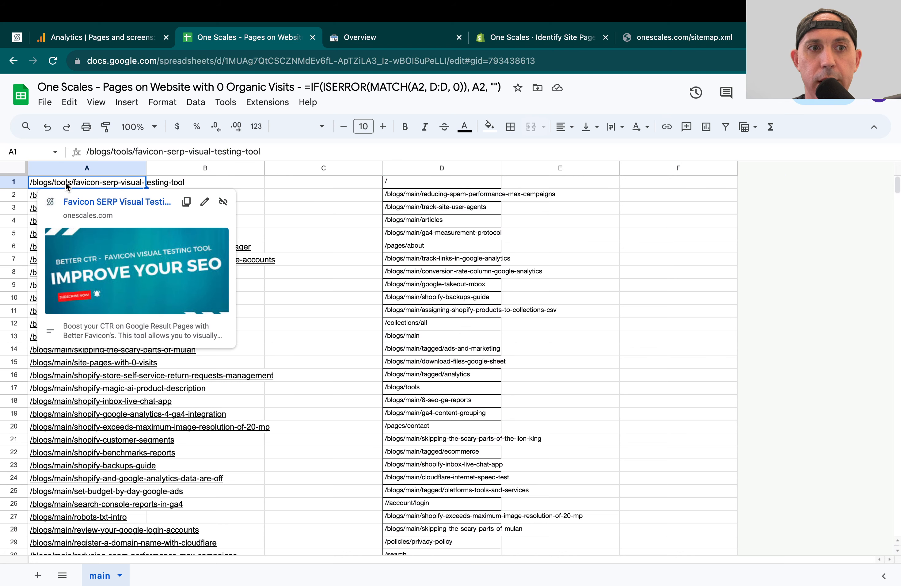
click(690, 183)
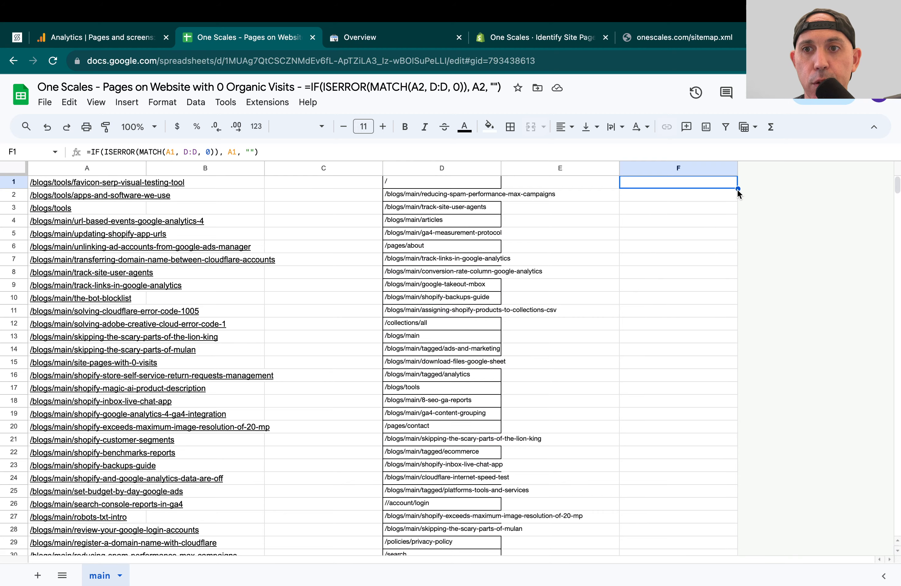
drag(738, 189, 654, 272)
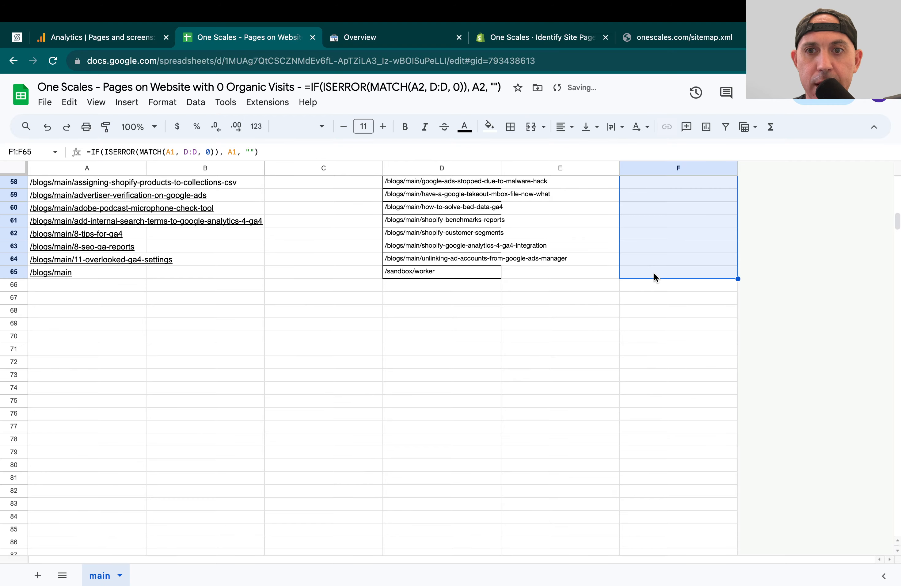
scroll(664, 317, up, 15)
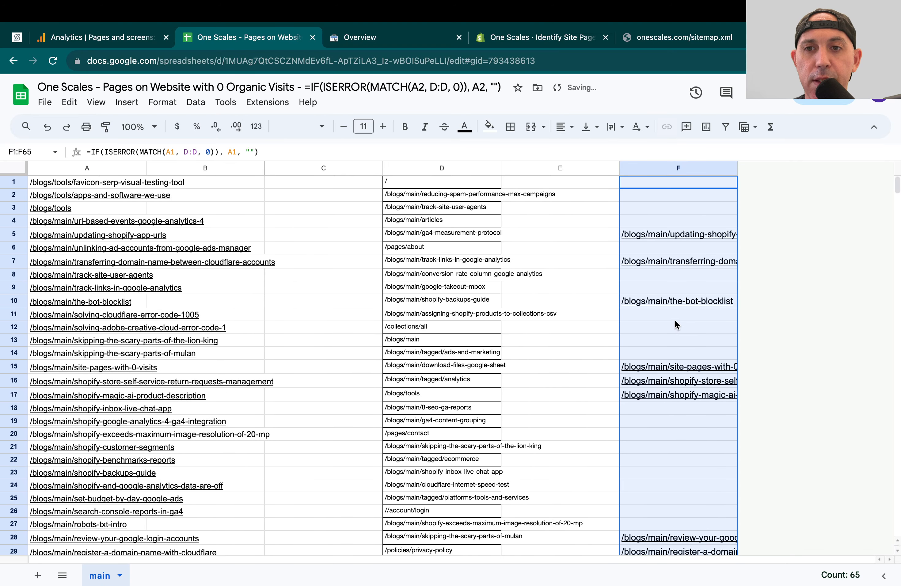
Step: Widen column F so that the unmatched page paths are readable
click(675, 319)
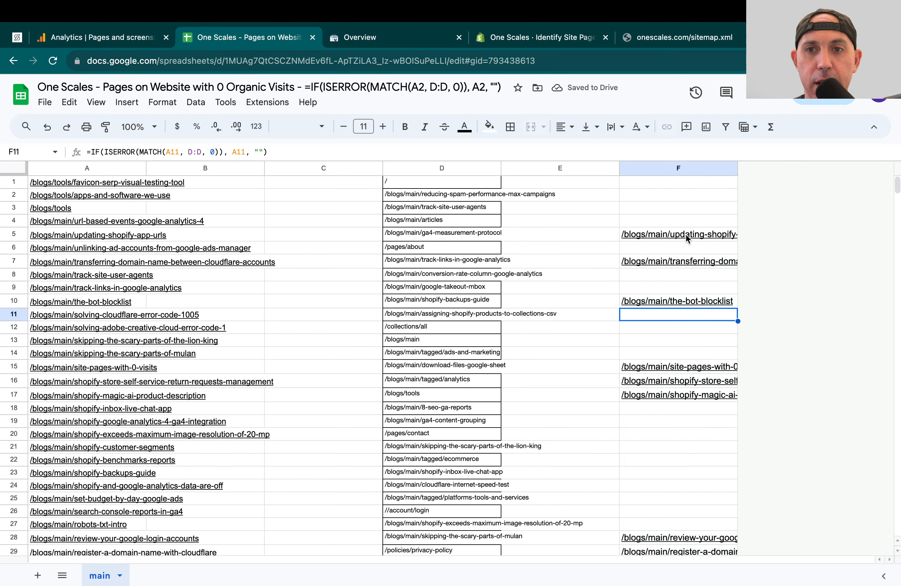
mouse_move(686, 234)
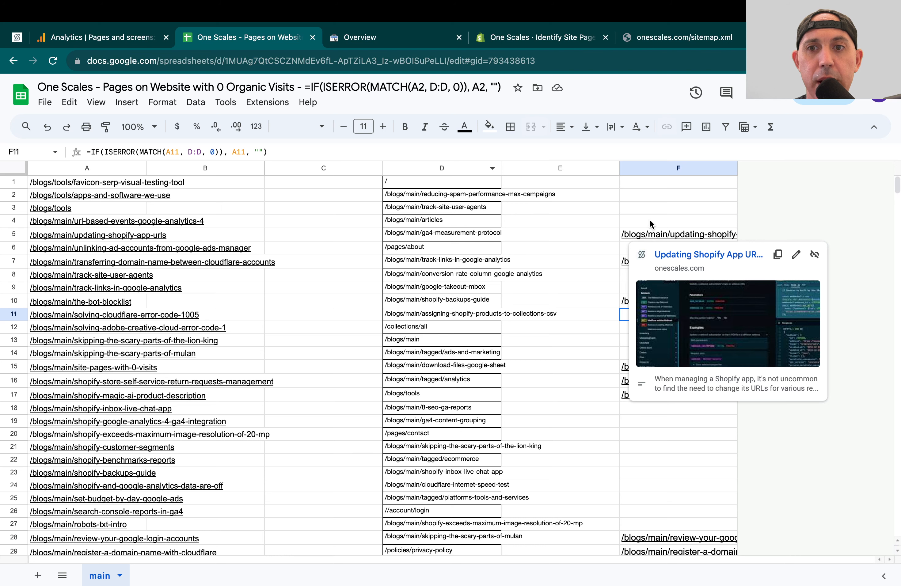
click(664, 237)
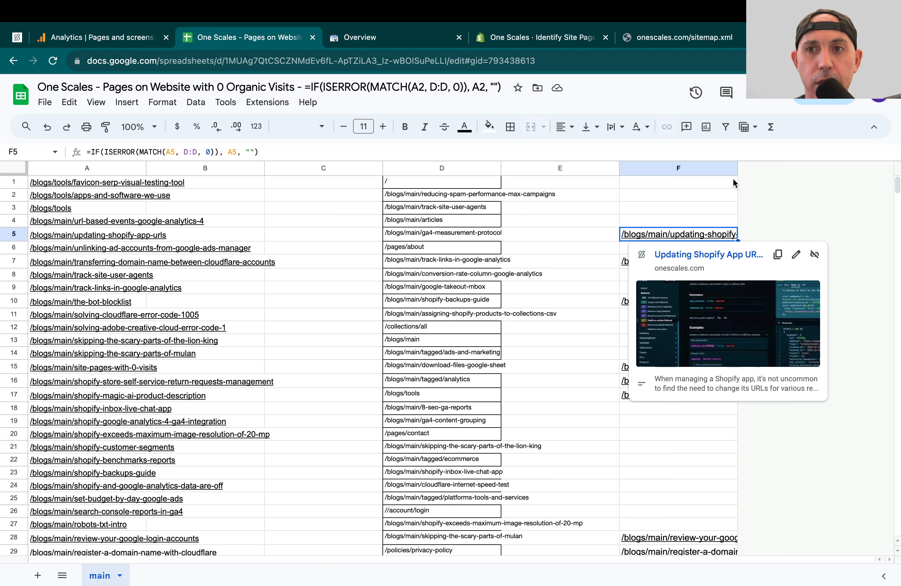
drag(738, 168, 849, 178)
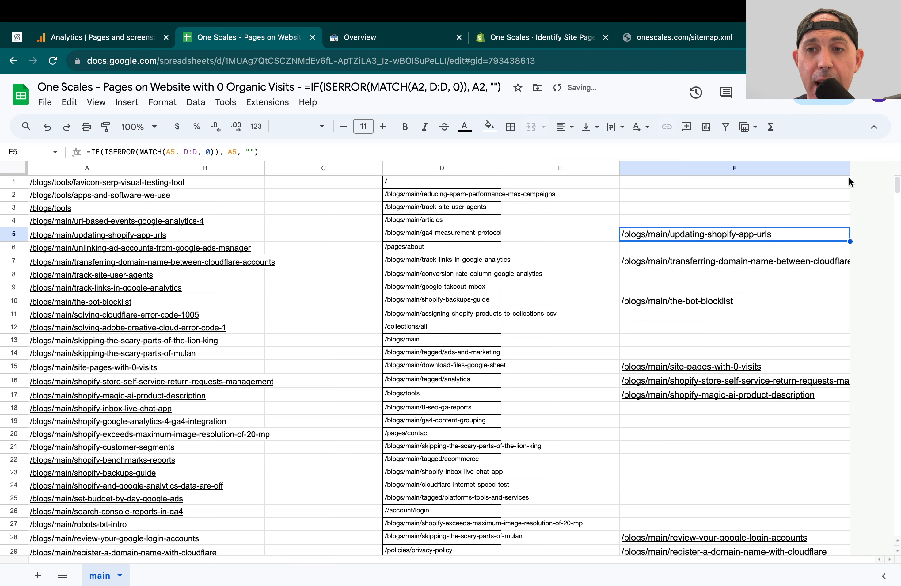
Step: Copy column F, insert one empty column directly after it, and widen column F to fit its longest path
click(747, 168)
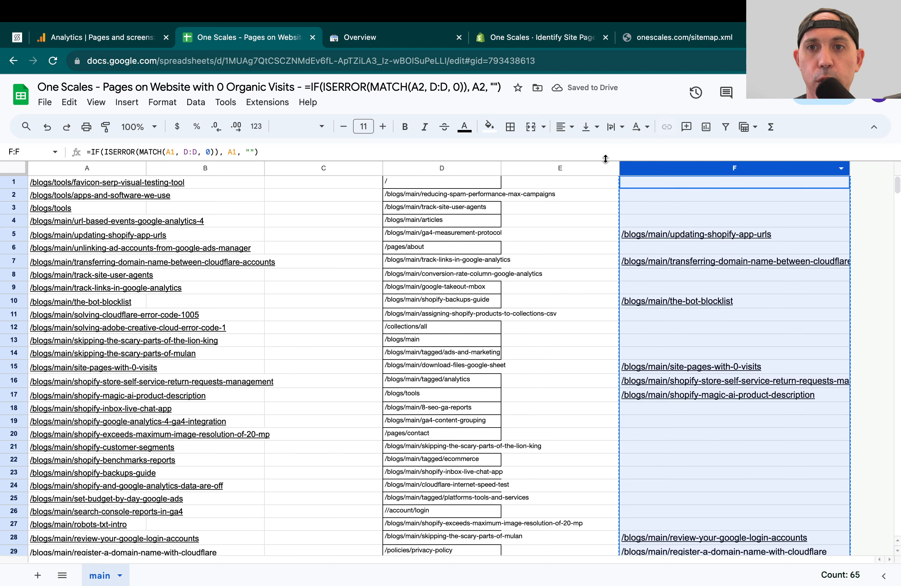
click(587, 183)
right_click(676, 169)
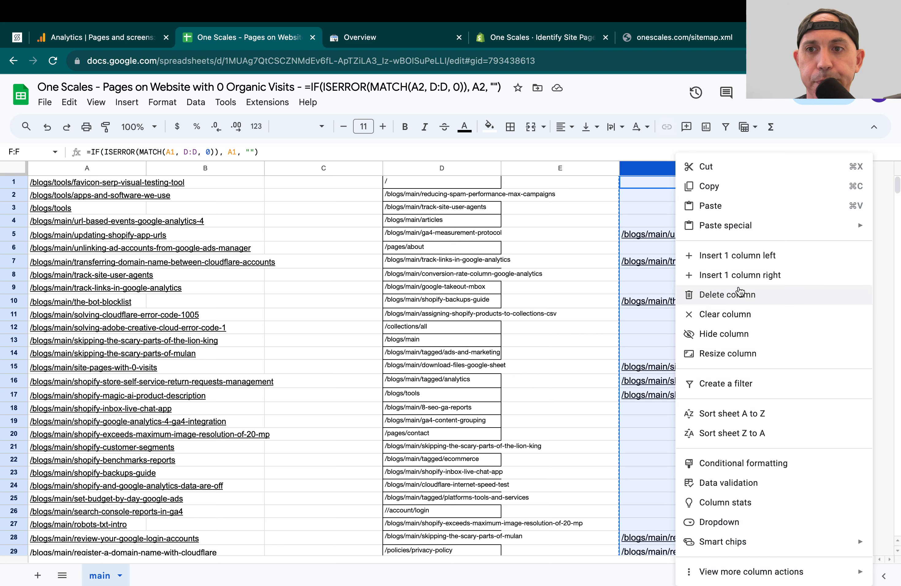
click(741, 276)
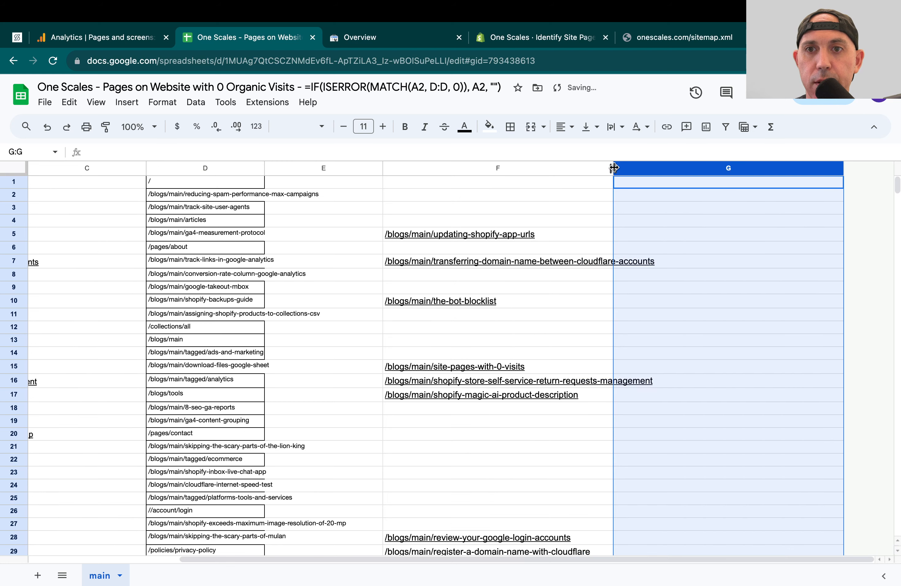
drag(613, 168, 664, 168)
Step: Paste the copied column F results as values only into the new column, starting at G1
click(769, 186)
right_click(769, 186)
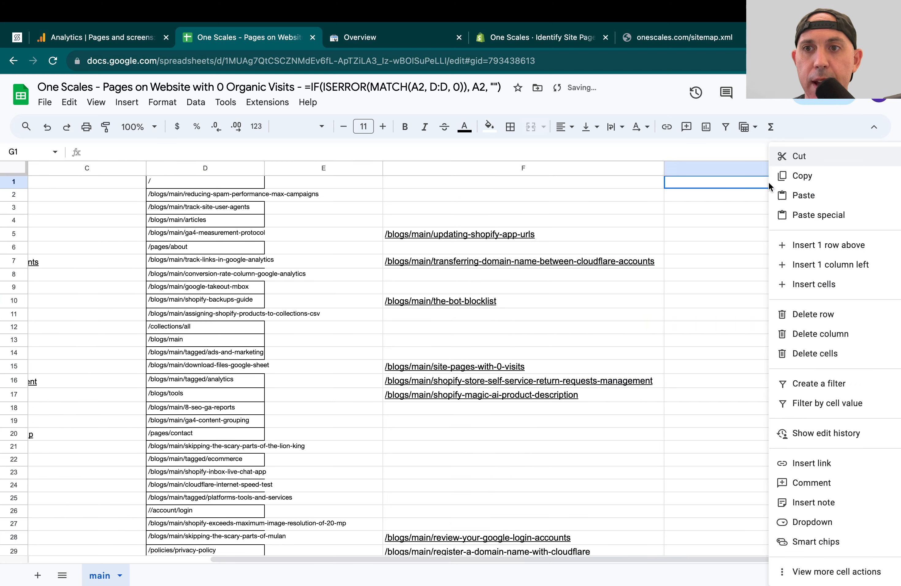
mouse_move(804, 215)
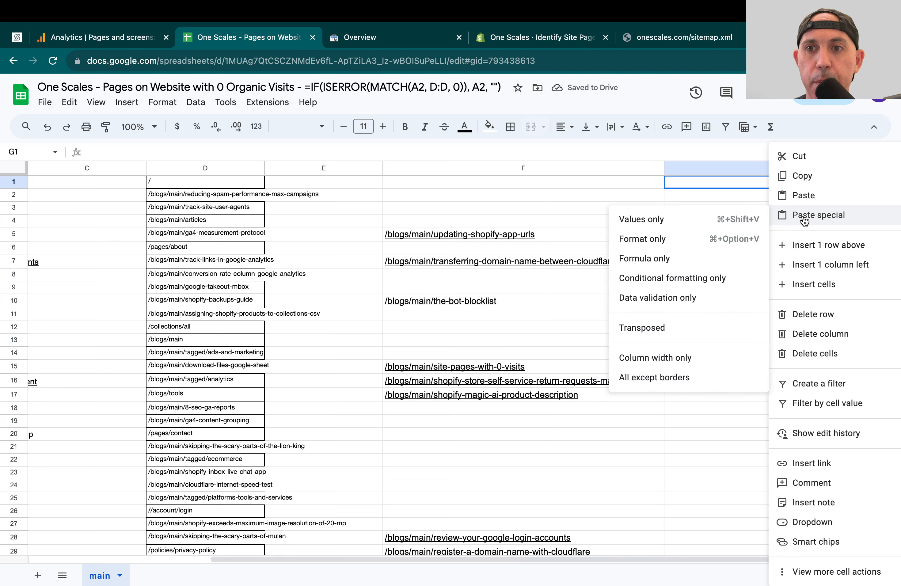
click(678, 221)
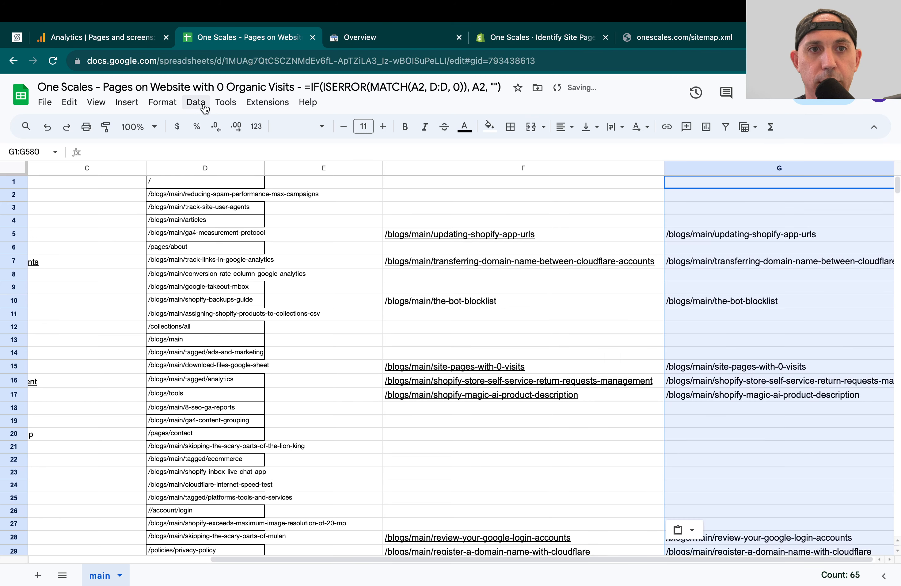
Step: Sort the range G1:G580 by column G from Z to A, without a header row
click(196, 102)
mouse_move(331, 143)
click(434, 196)
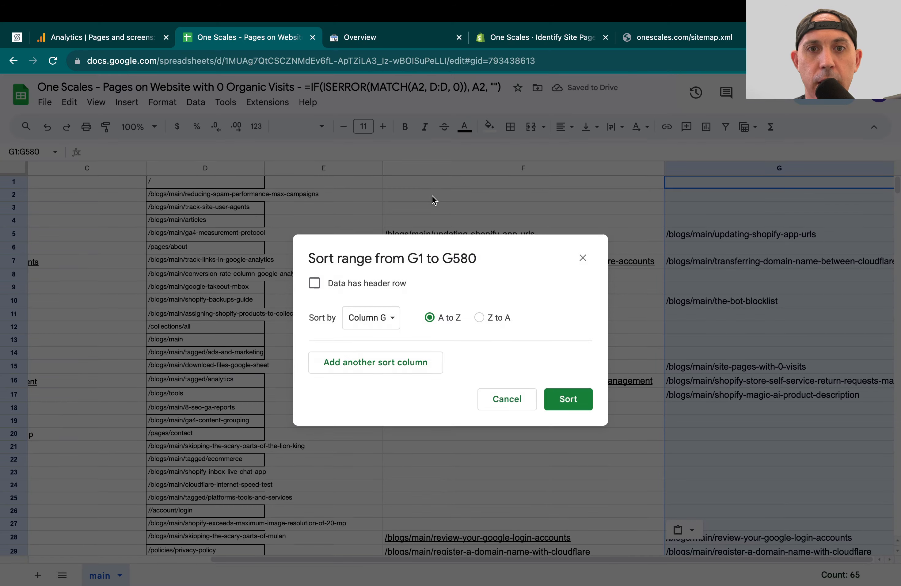
click(480, 317)
click(568, 399)
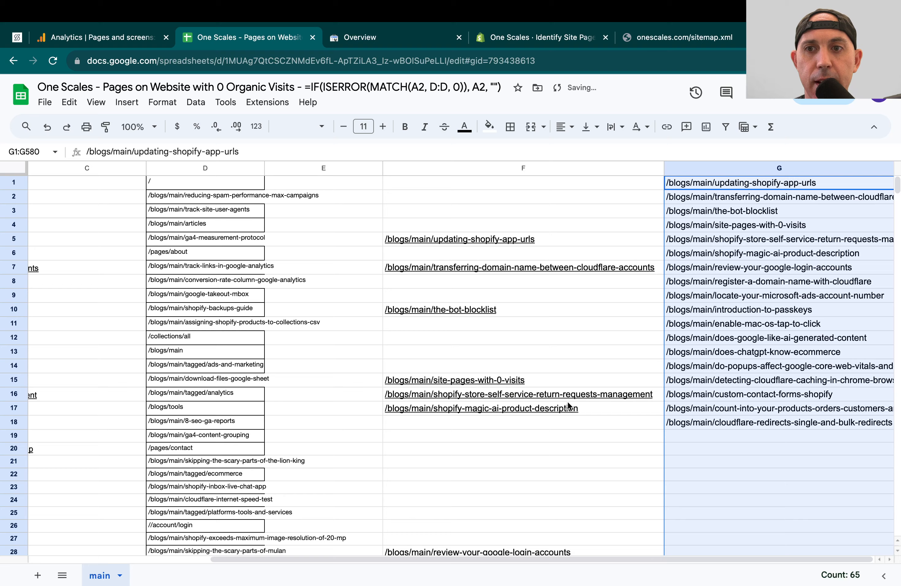
Step: Select the unvisited page paths in G1:G18 and review them against the full sitemap list in column A
click(708, 448)
drag(743, 427, 761, 183)
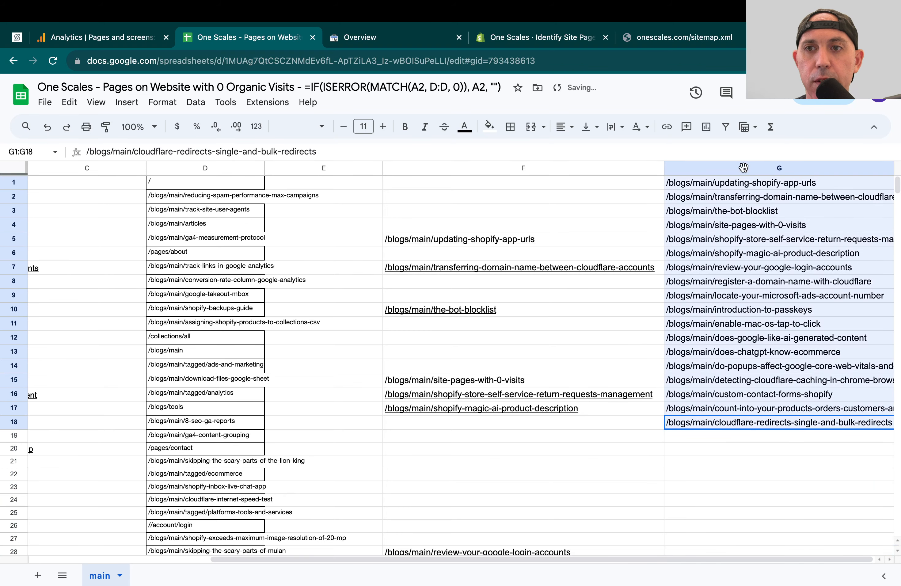
scroll(211, 332, left, 5)
scroll(212, 333, down, 3)
scroll(211, 333, down, 13)
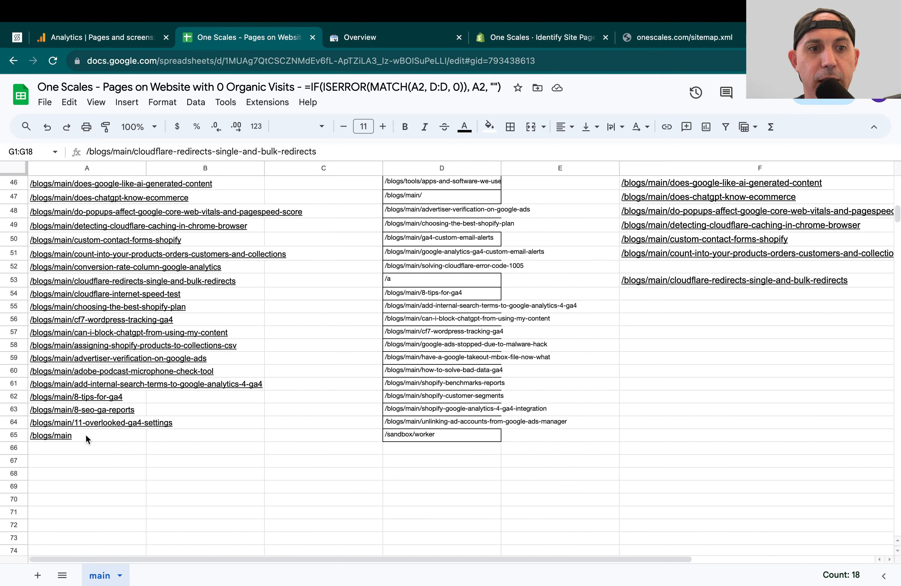
scroll(609, 375, up, 15)
scroll(609, 375, right, 3)
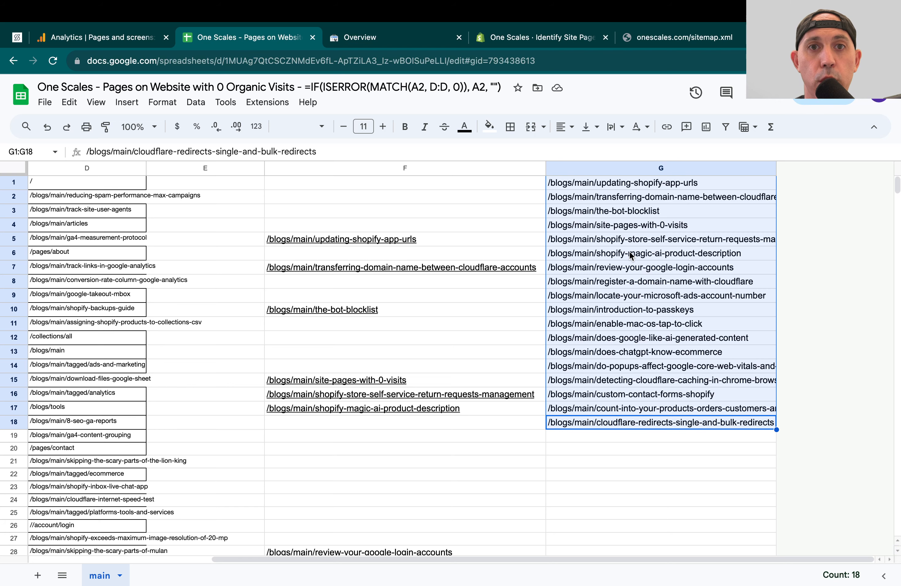
Step: Switch to Google Search Console and examine the "Why pages aren't indexed" reasons in the Page indexing report
click(380, 38)
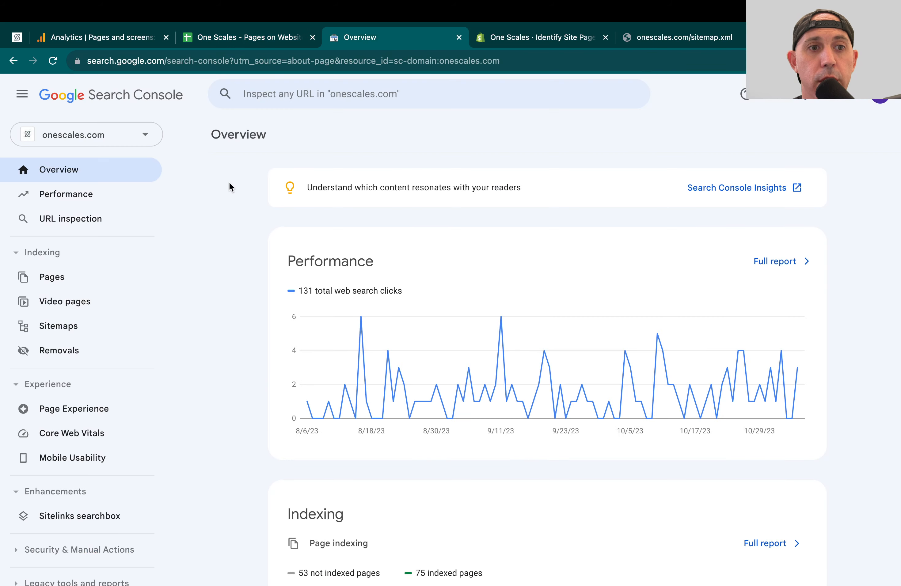
click(92, 276)
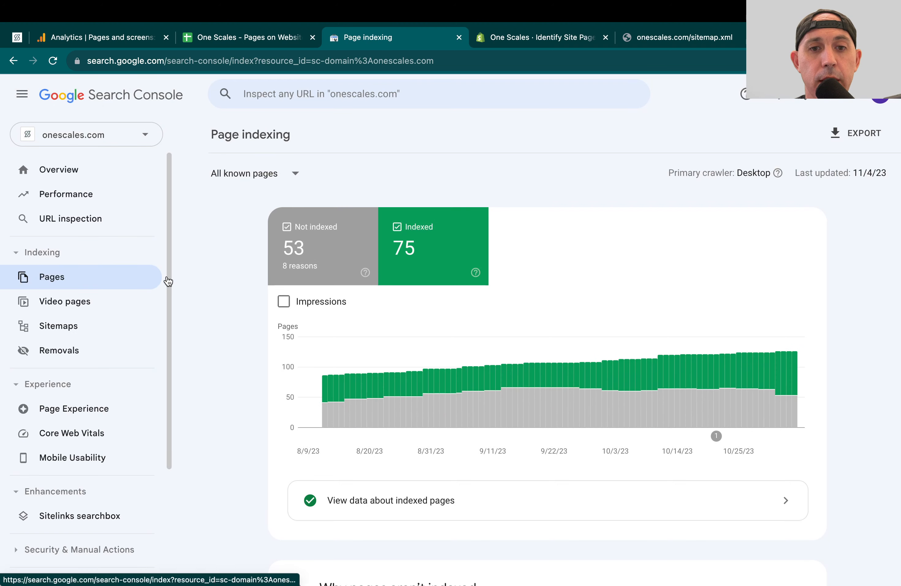
scroll(539, 396, down, 10)
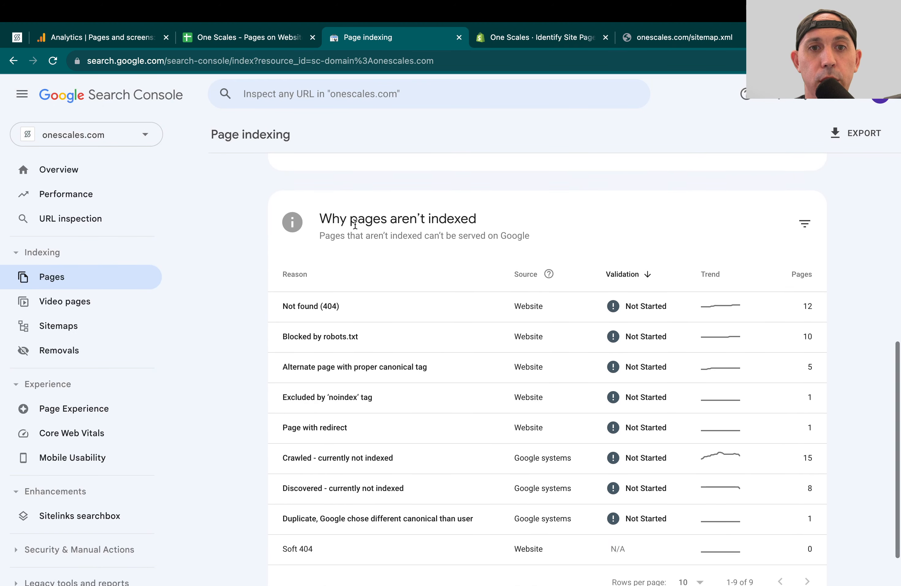
drag(319, 220, 501, 235)
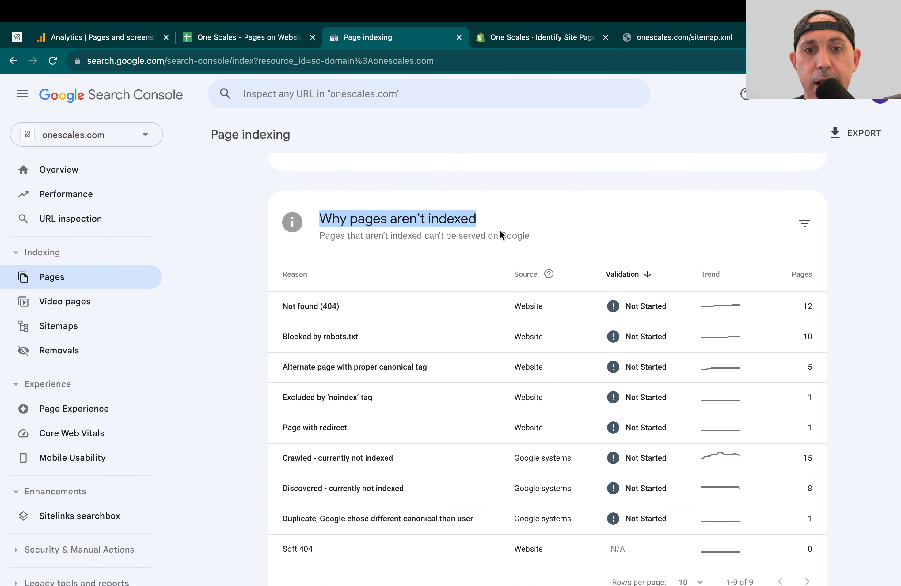
scroll(507, 240, down, 2)
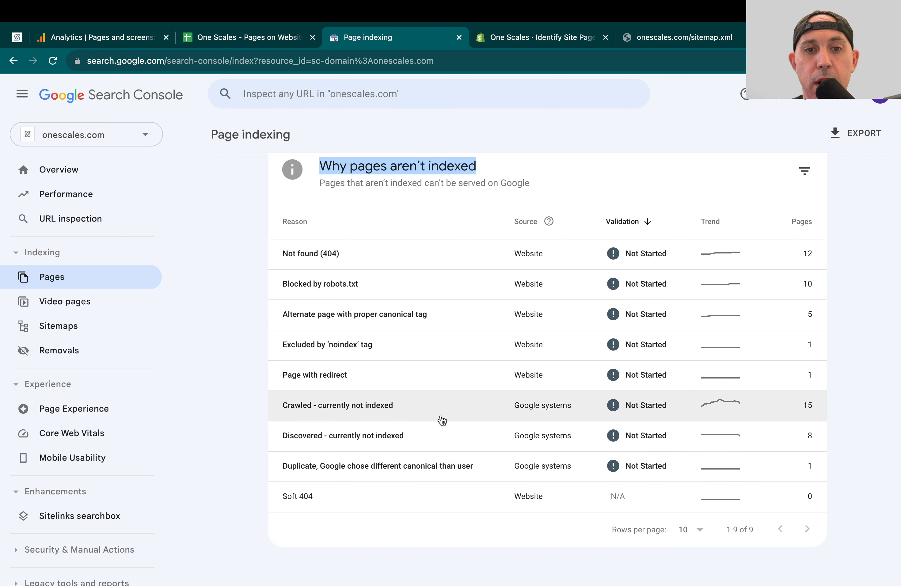